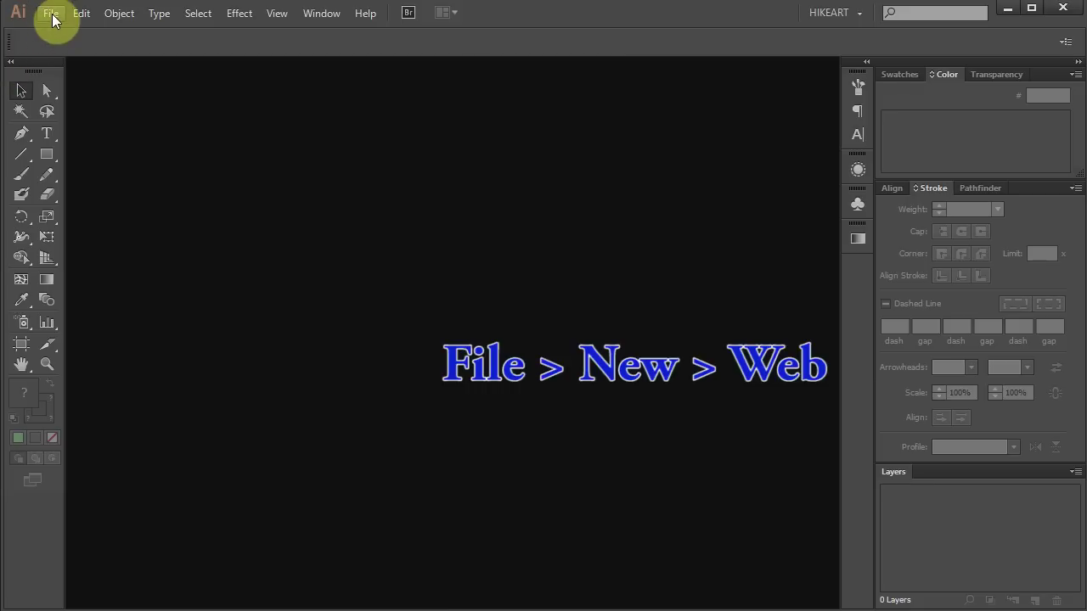
Step: Open the File menu to start a new document
click(51, 13)
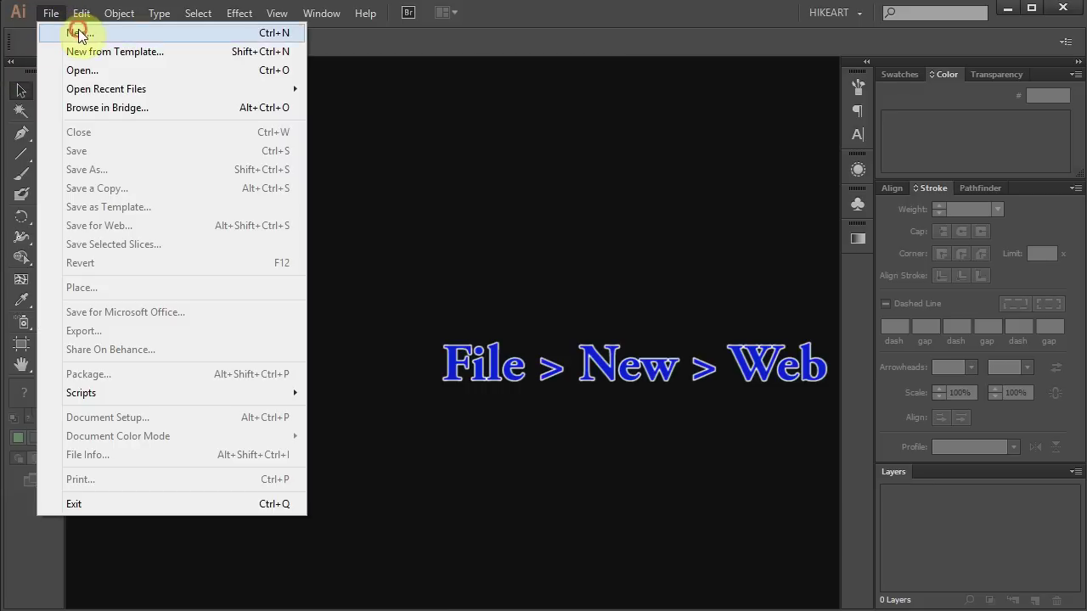
Step: Create a new Web-profile document at 960 × 560 px
click(78, 33)
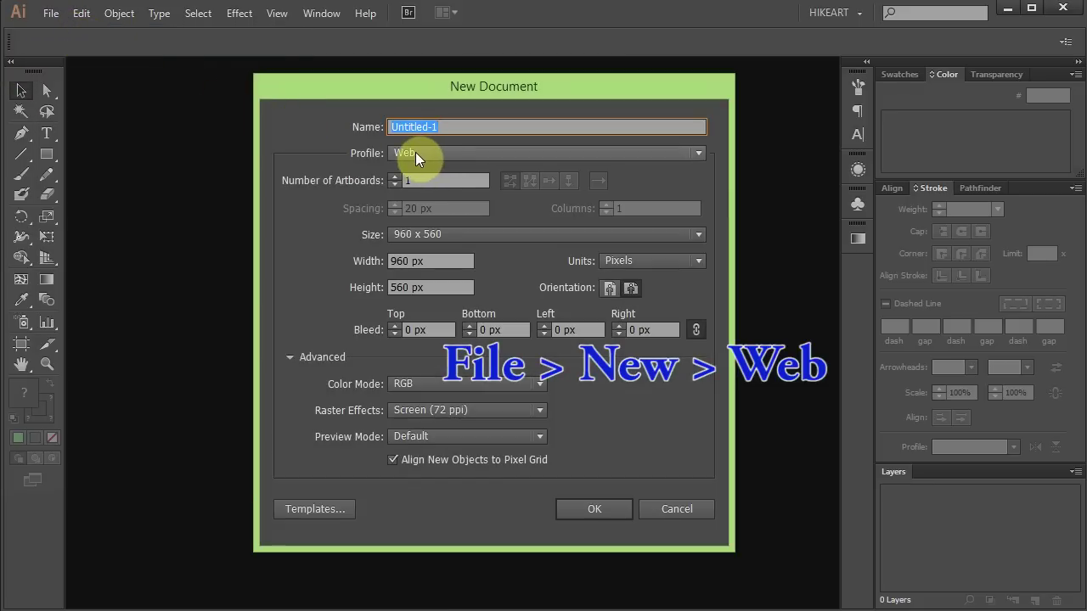
click(579, 509)
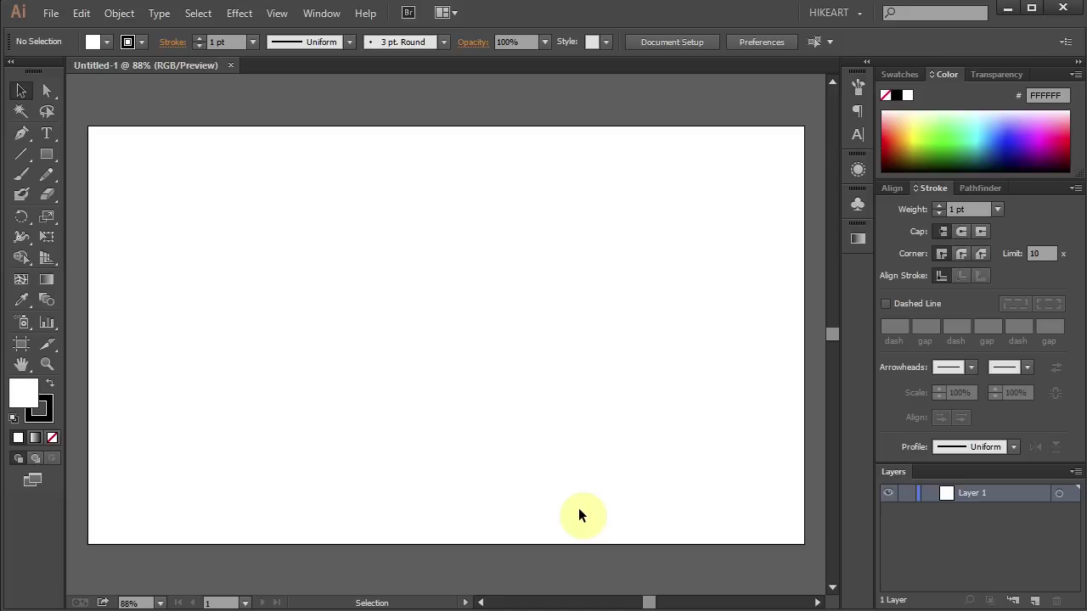
Step: Draw a short vertical black line near the middle of the artboard with the Pen tool
click(50, 413)
click(21, 136)
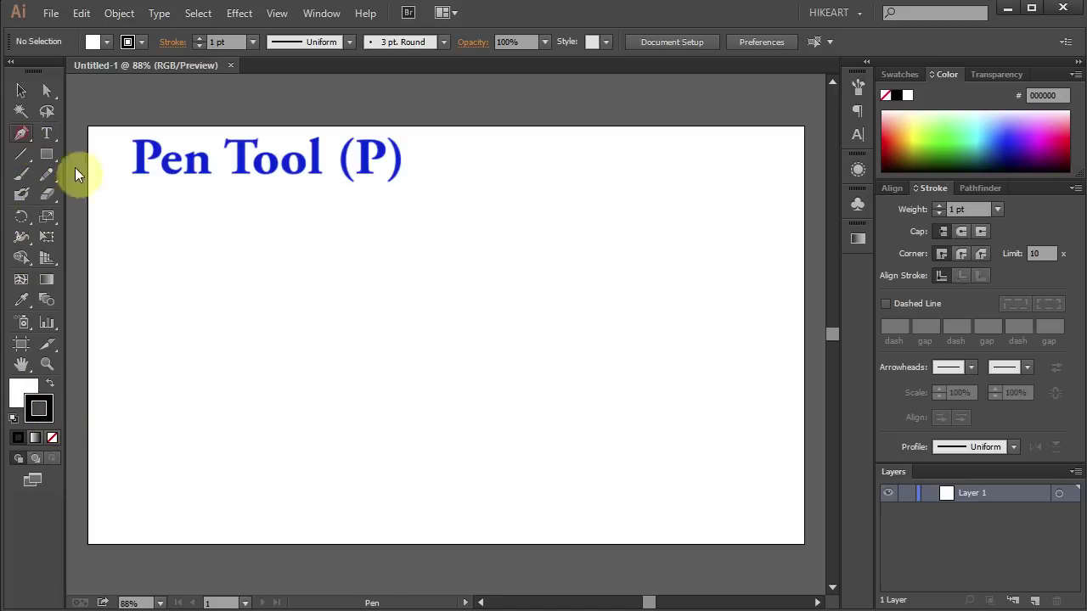
click(436, 284)
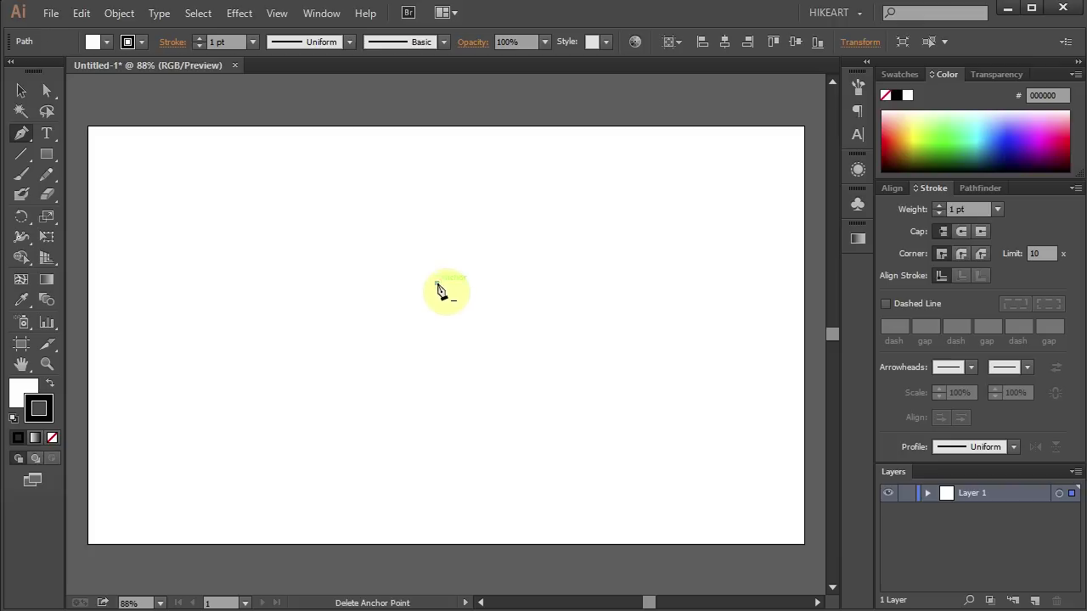
click(438, 350)
Step: Paste a copy of the line in front and rotate it 90° to form a plus-shaped cross
key(ctrl+c)
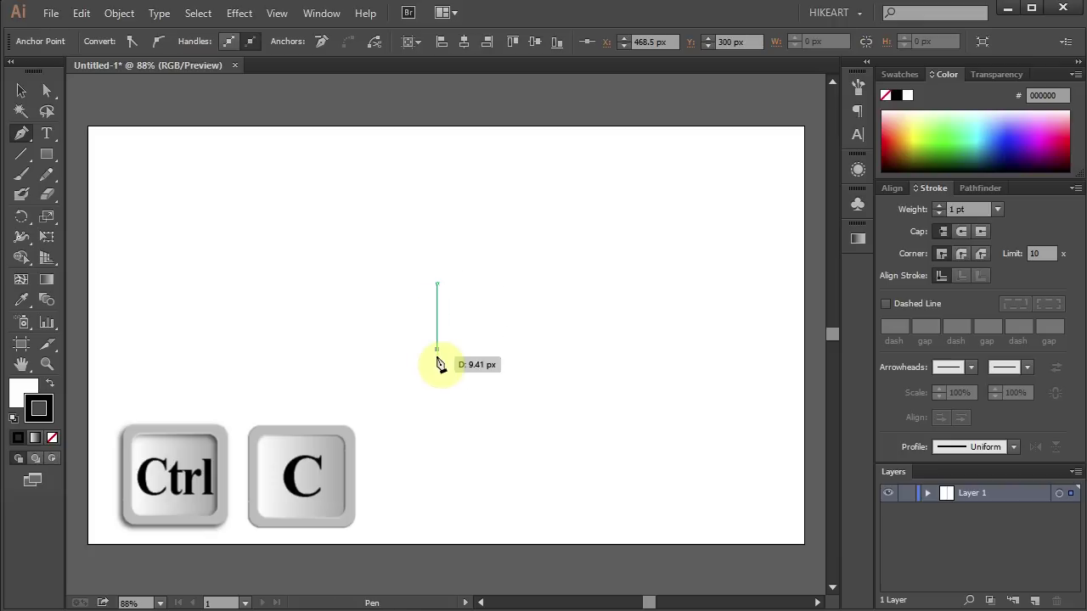
key(ctrl+f)
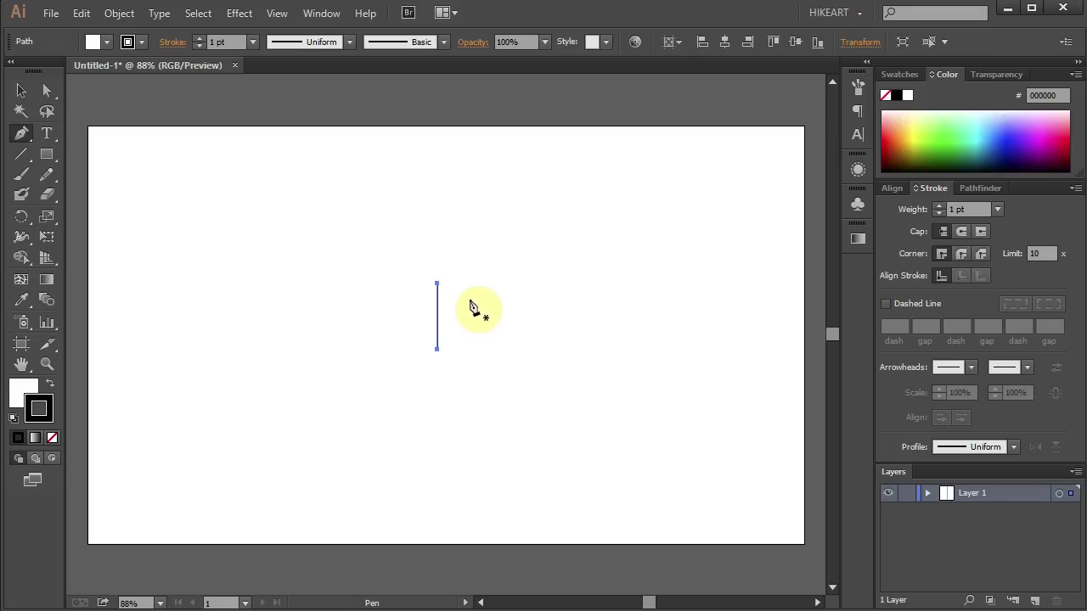
key(v)
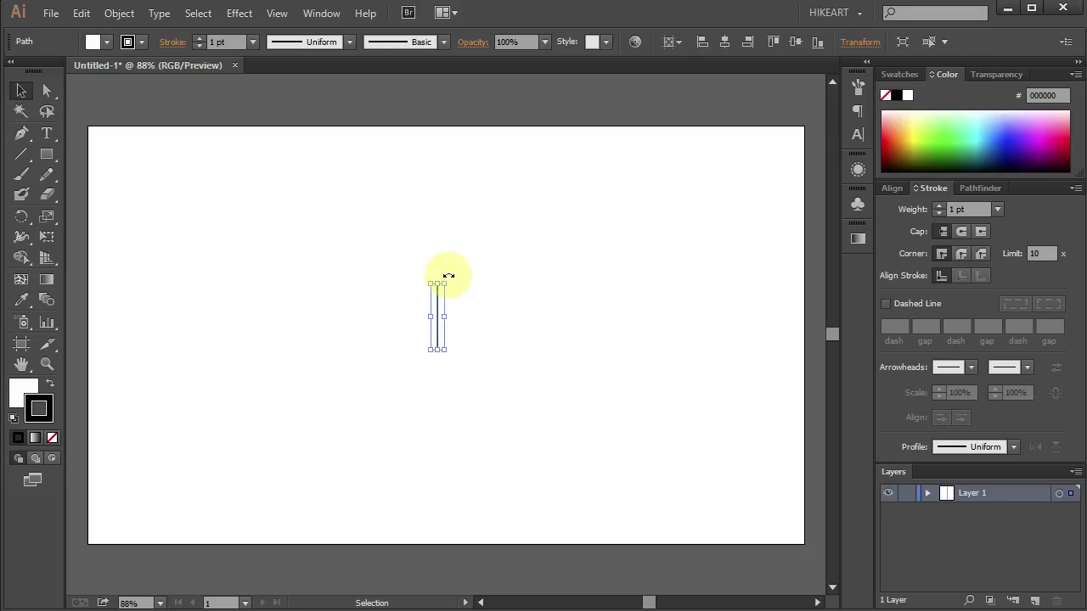
key(shift)
drag(448, 275, 478, 328)
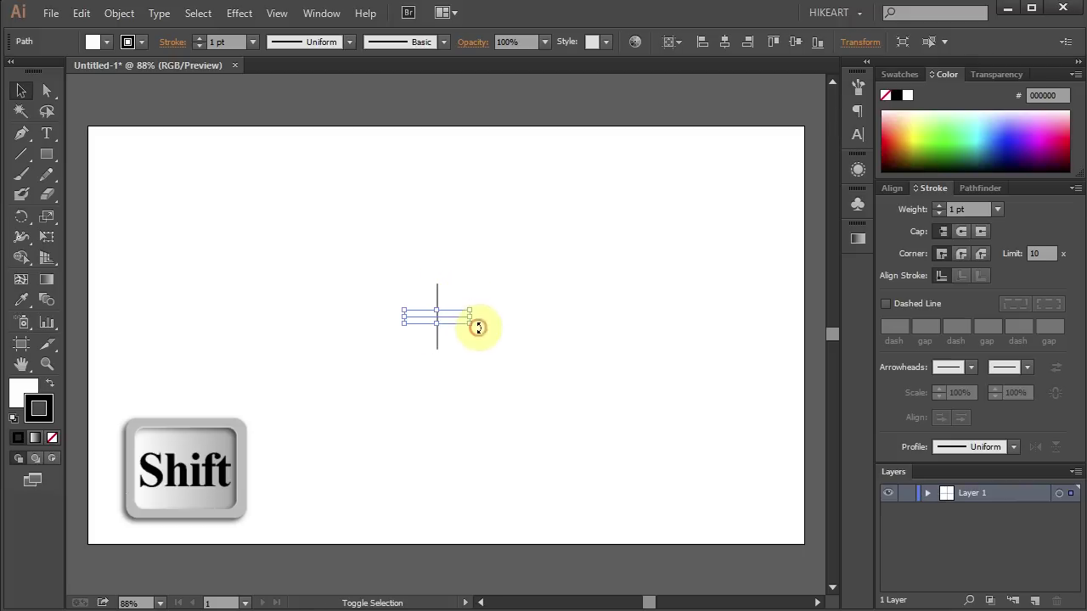
click(498, 357)
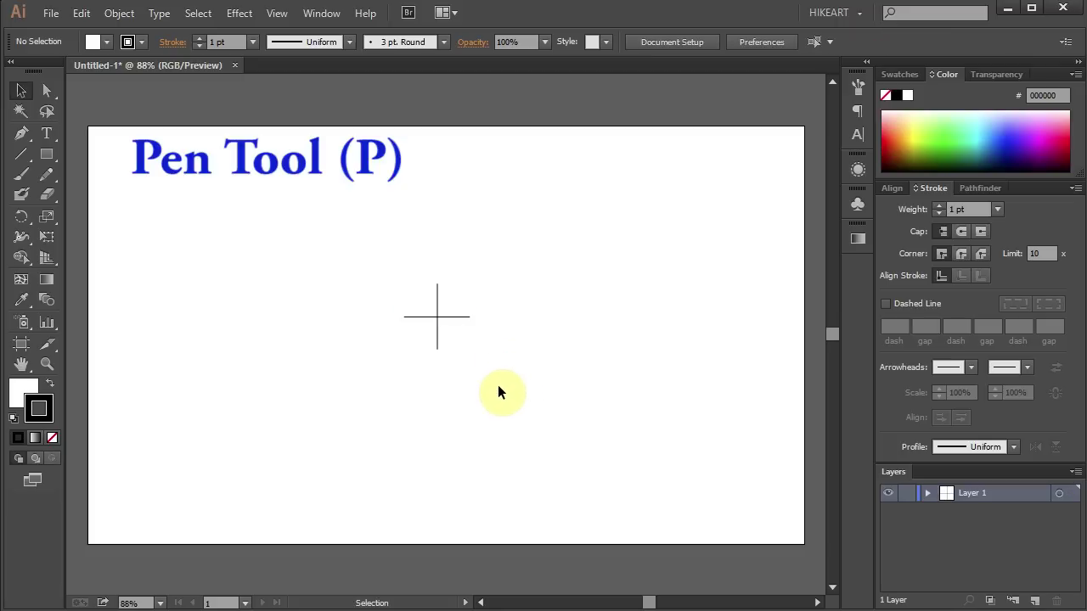
click(21, 134)
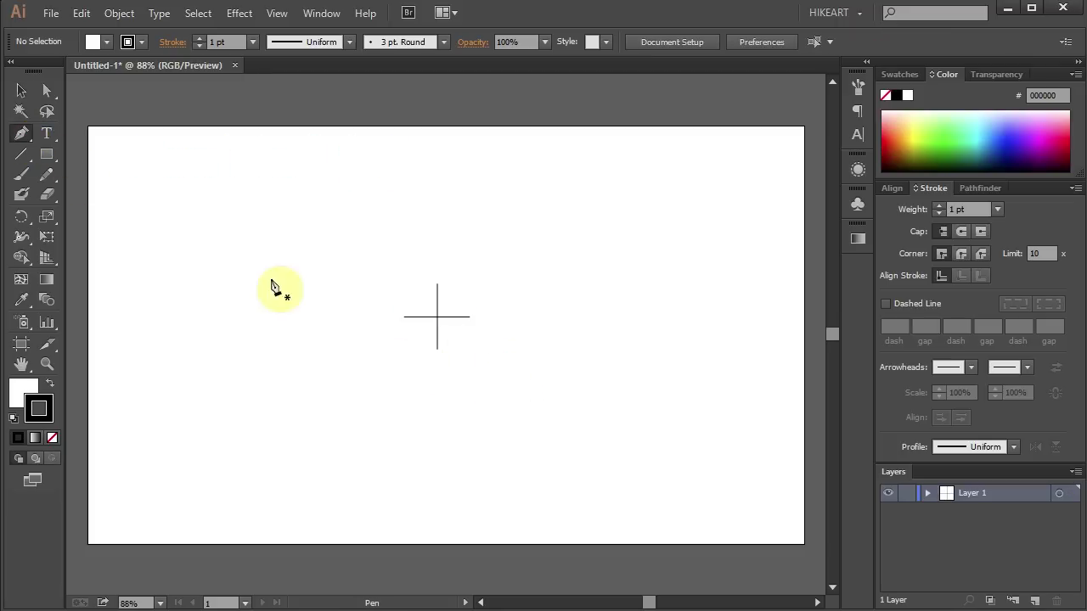
Step: Draw a long horizontal line below the cross, add two evenly spaced copies, and select all three
click(123, 371)
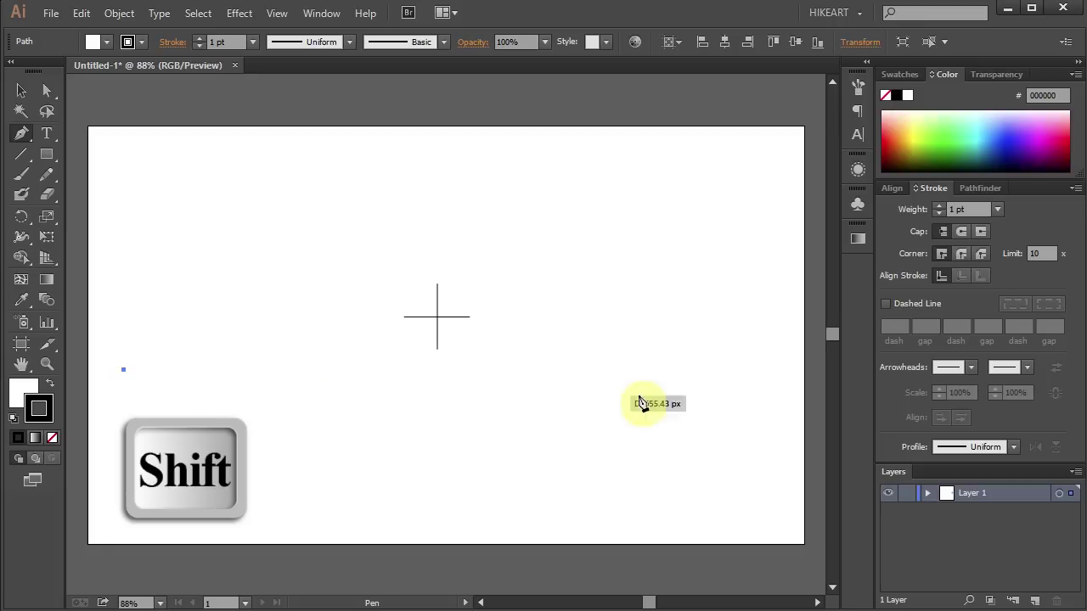
shift+click(781, 370)
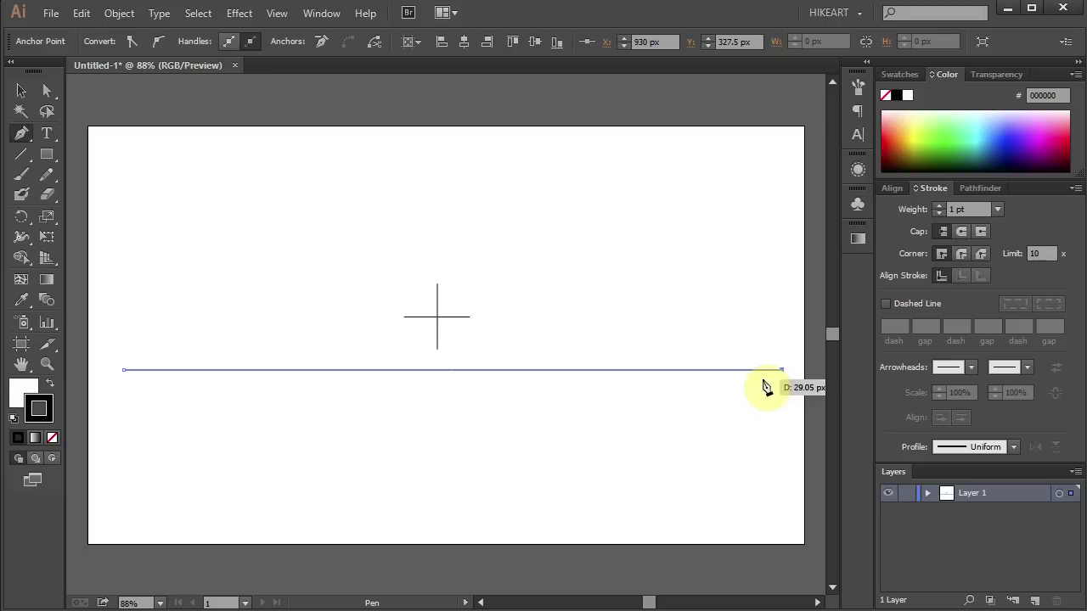
key(v)
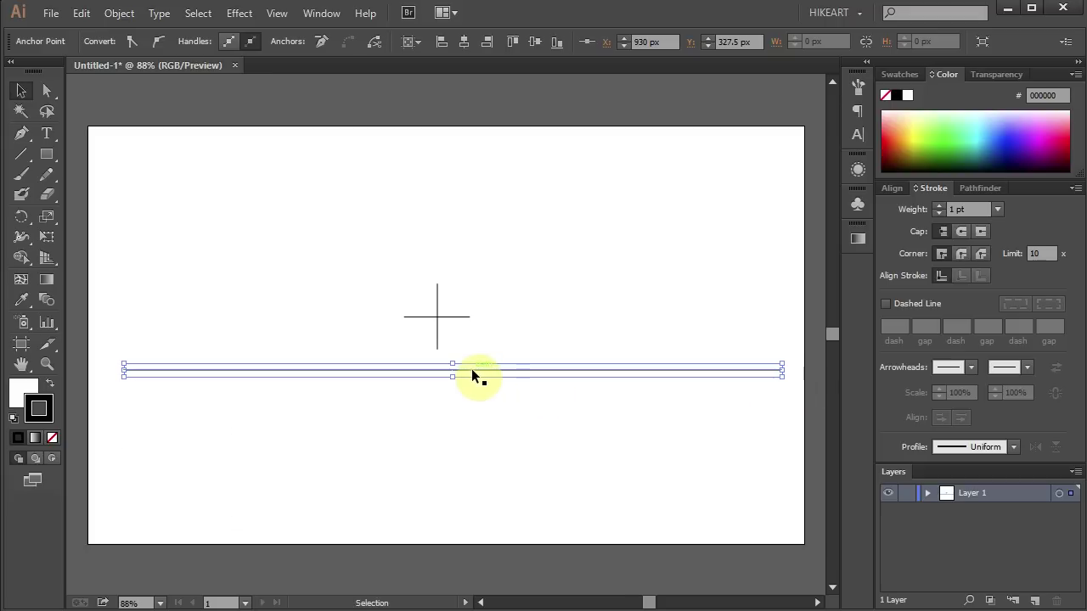
drag(472, 371, 483, 438)
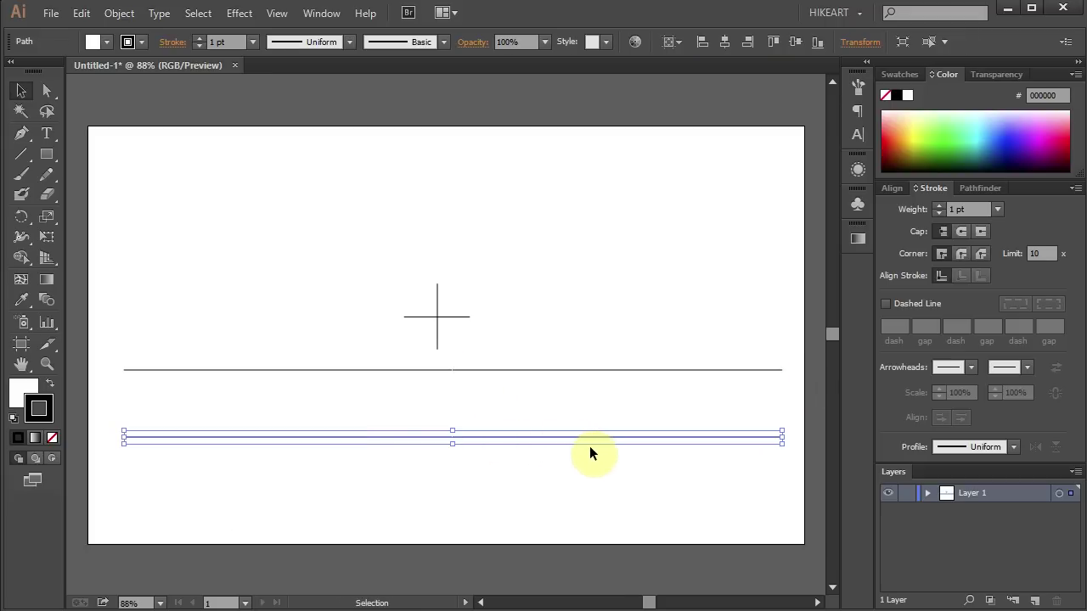
key(ctrl+d)
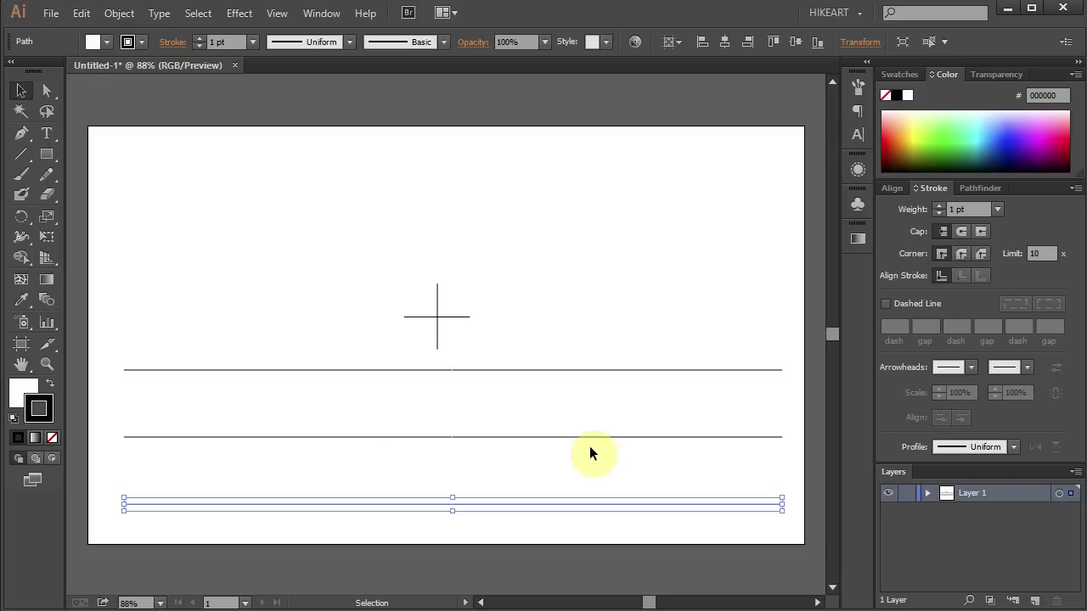
drag(252, 450, 296, 523)
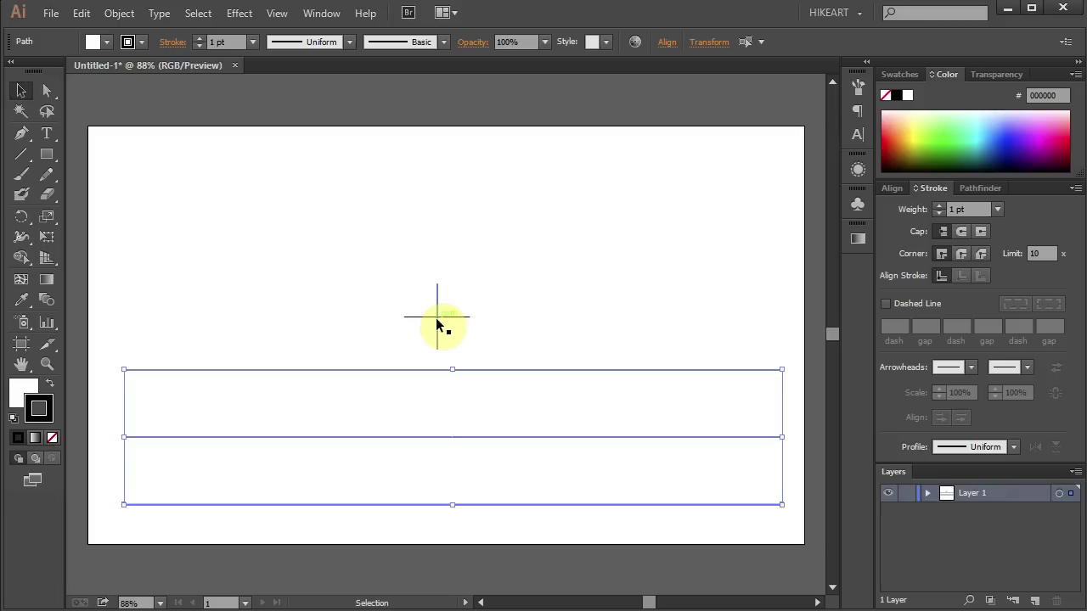
key(r)
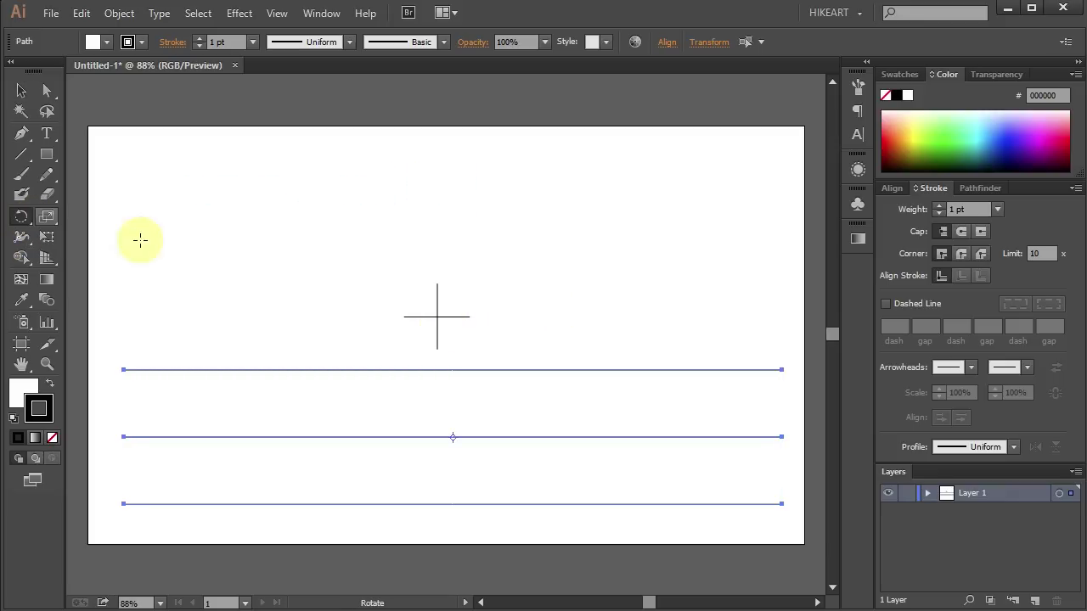
Step: Make two copies of the three lines rotated 120° about the cross centre, then select all grid lines
key(alt)
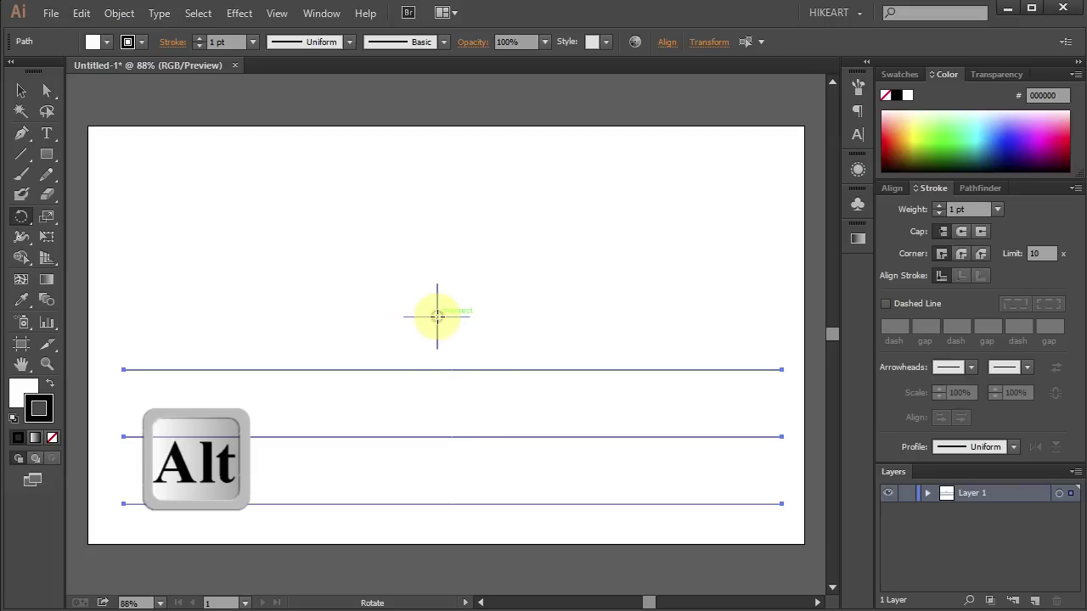
alt+click(437, 316)
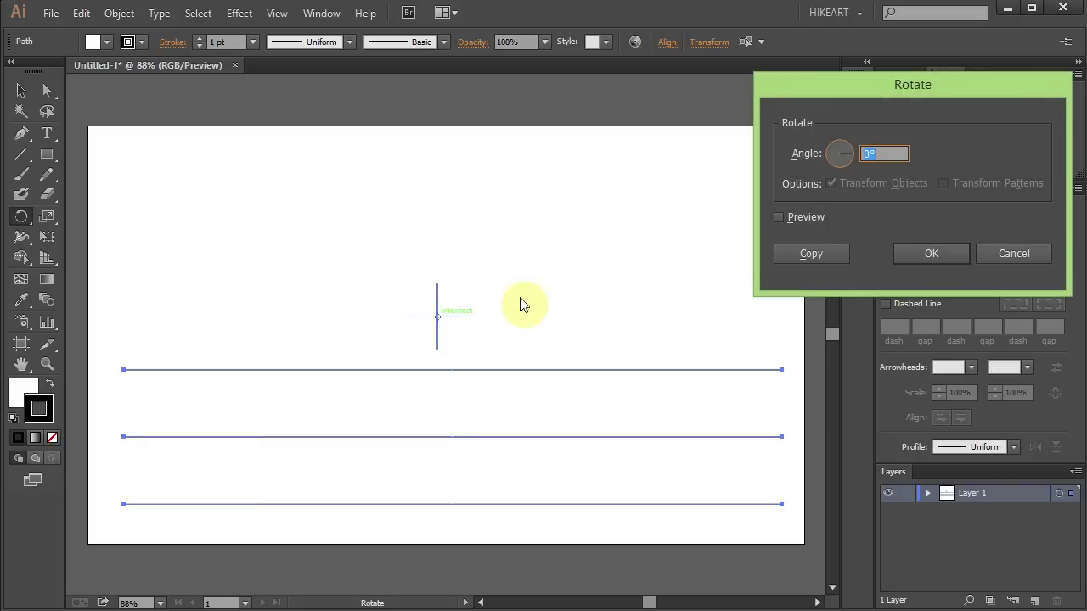
text(1)
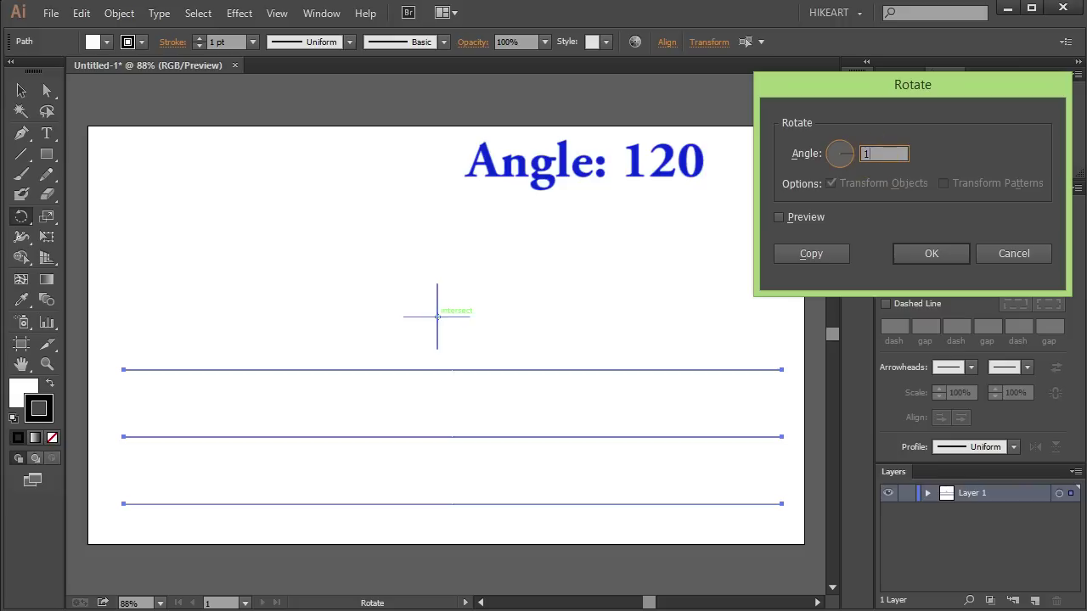
text(20)
key(Tab)
click(828, 251)
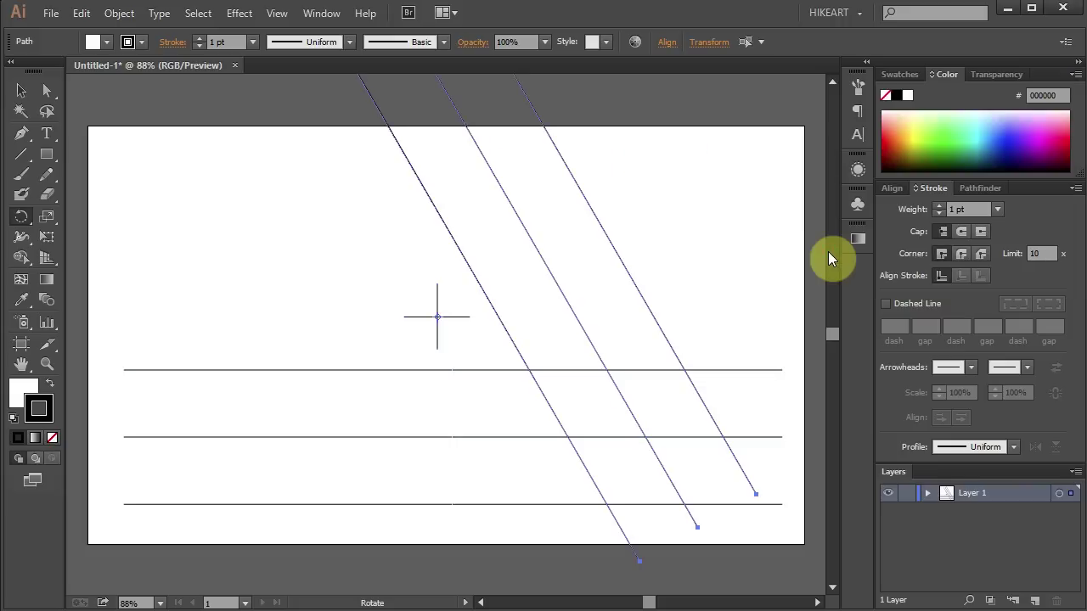
key(ctrl+d)
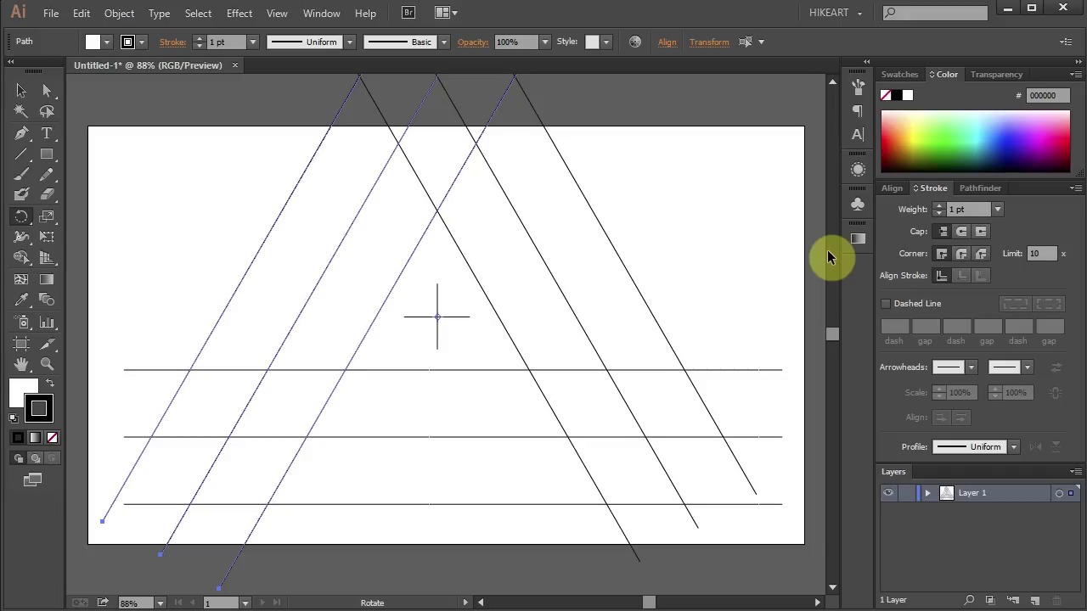
key(ctrl+a)
Step: Convert the grid lines into guides, lock Layer 1, and add a new Layer 2
click(277, 13)
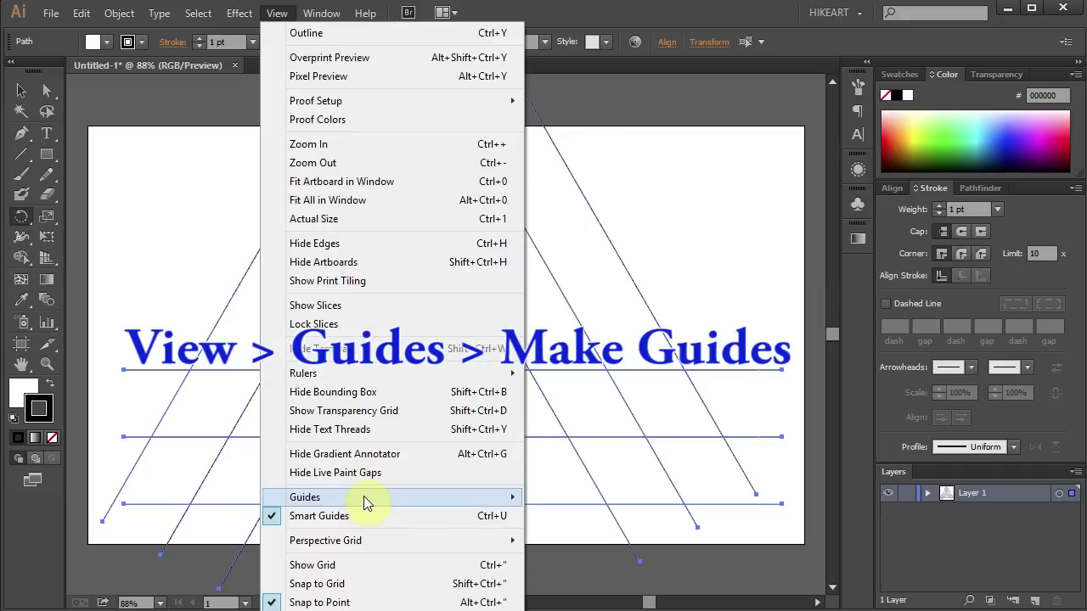
mouse_move(366, 503)
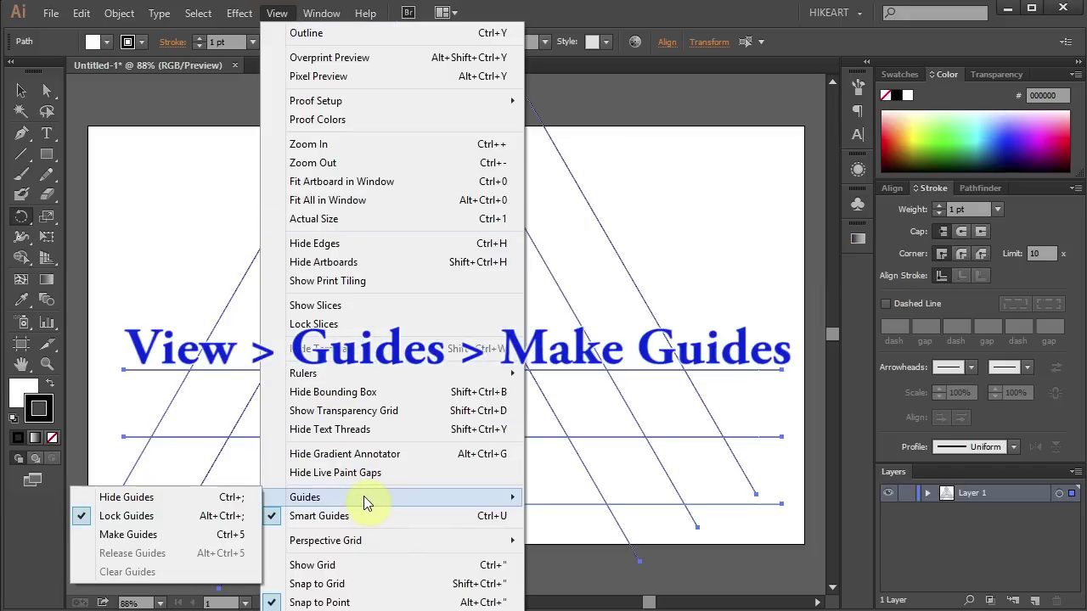
click(196, 540)
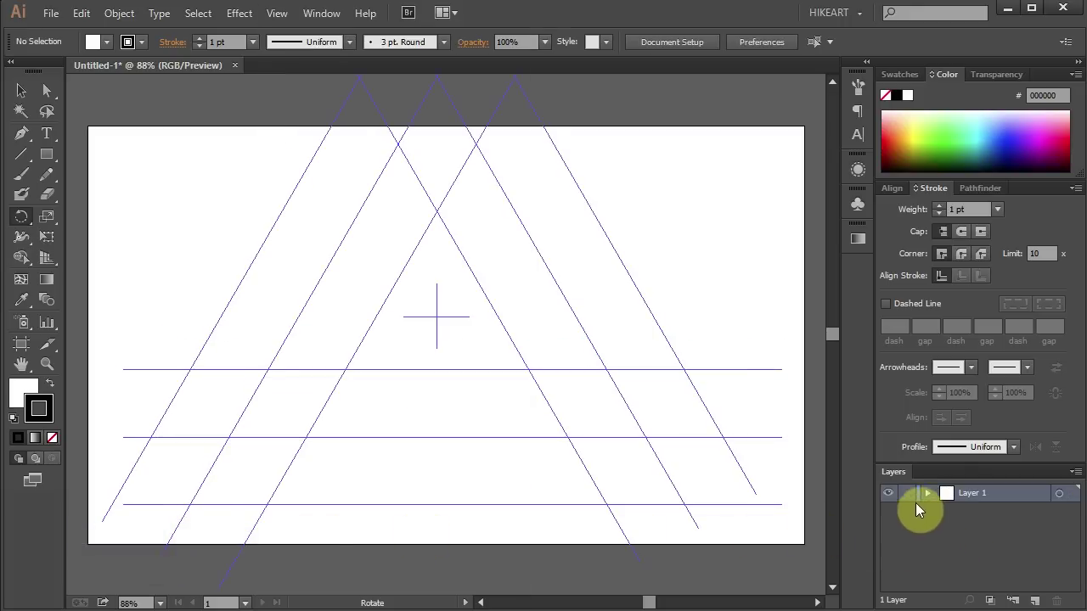
click(906, 496)
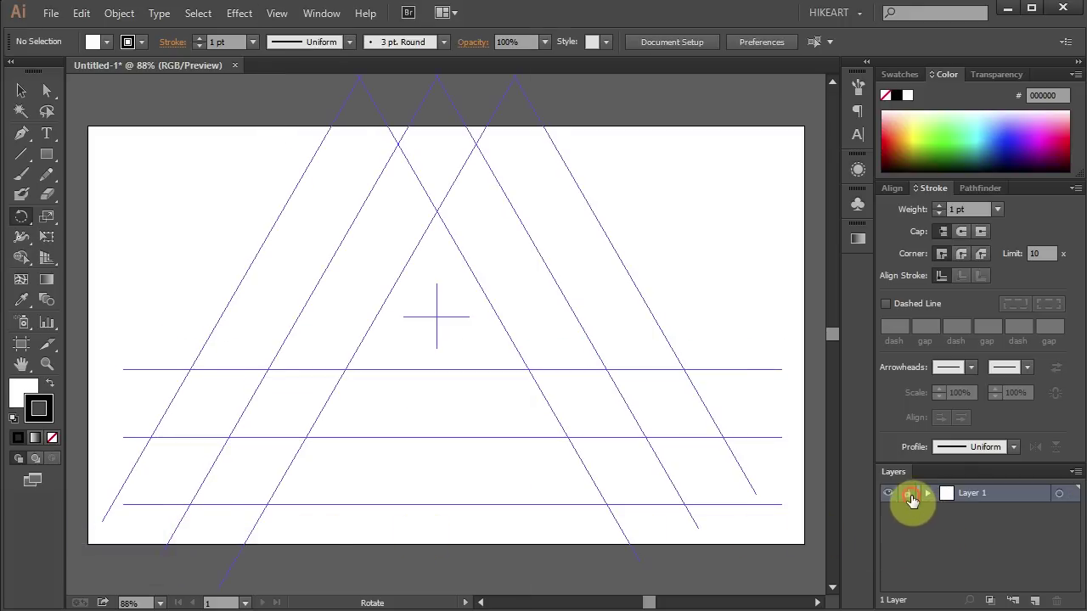
click(1035, 600)
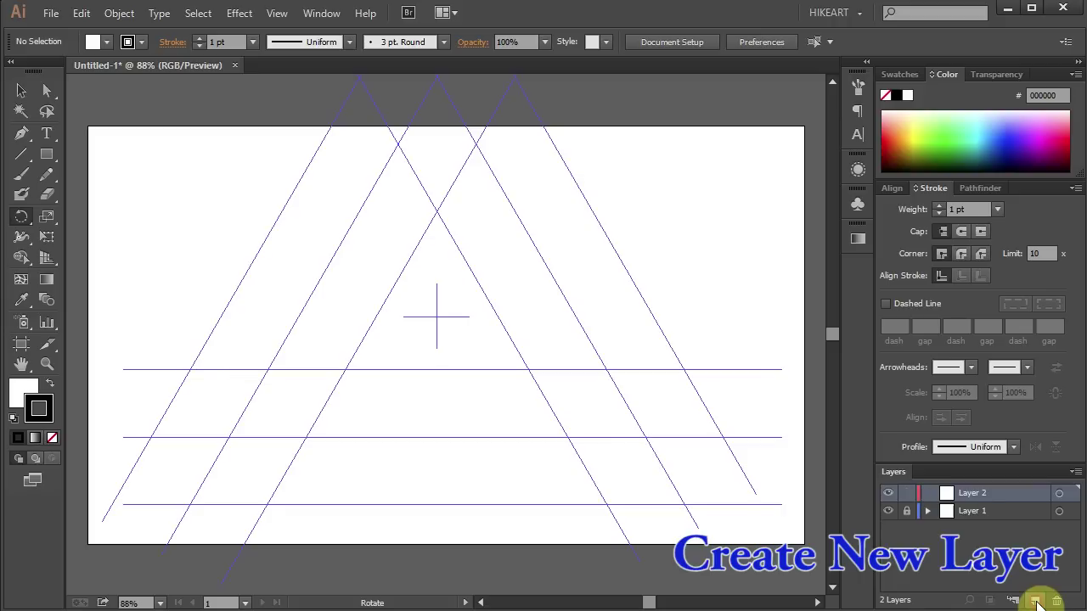
Step: Set the stroke to none and the fill to dark purple
click(52, 439)
click(24, 387)
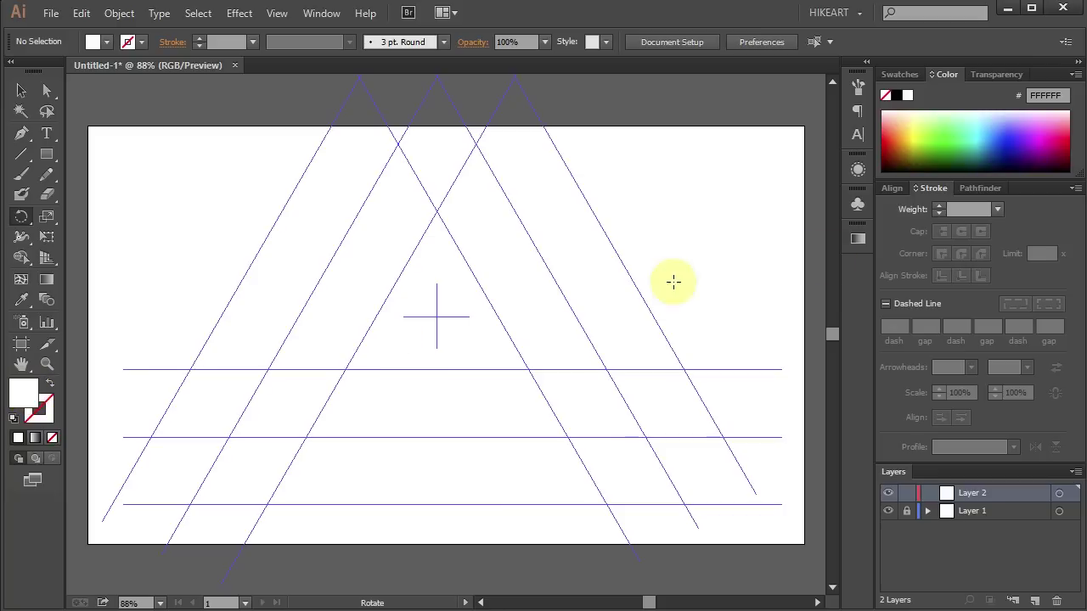
drag(1042, 148, 1041, 152)
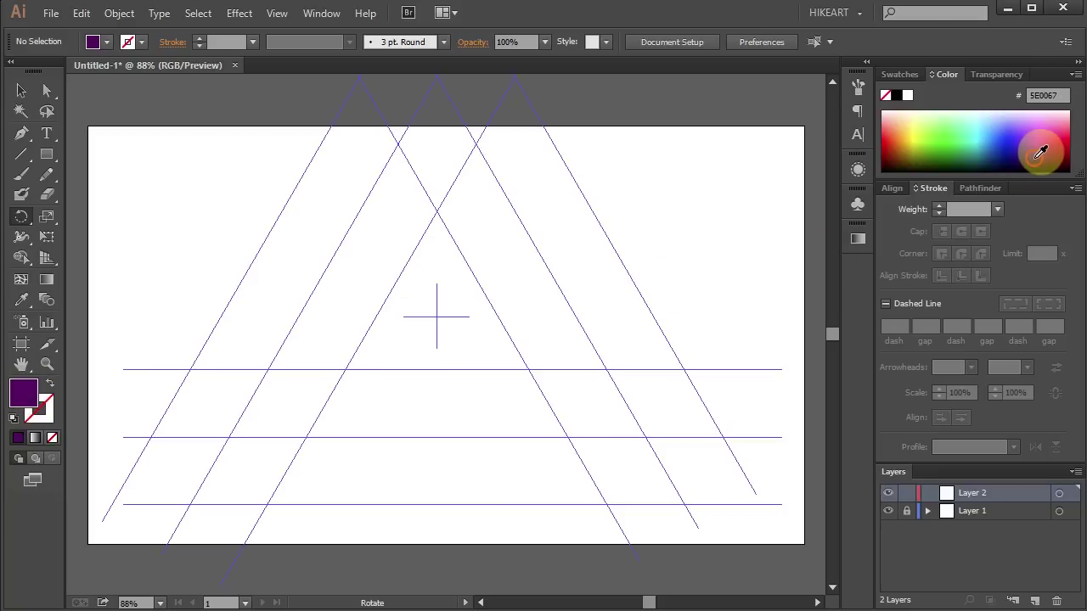
Step: Trace a closed L-shaped band through the guide intersections with the Pen tool
click(22, 136)
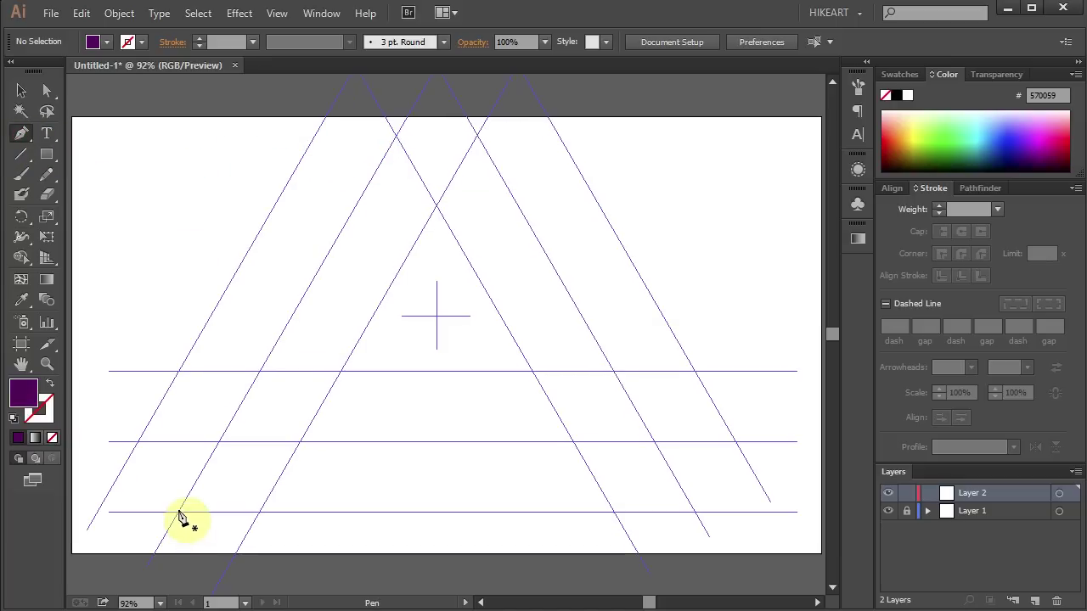
click(178, 512)
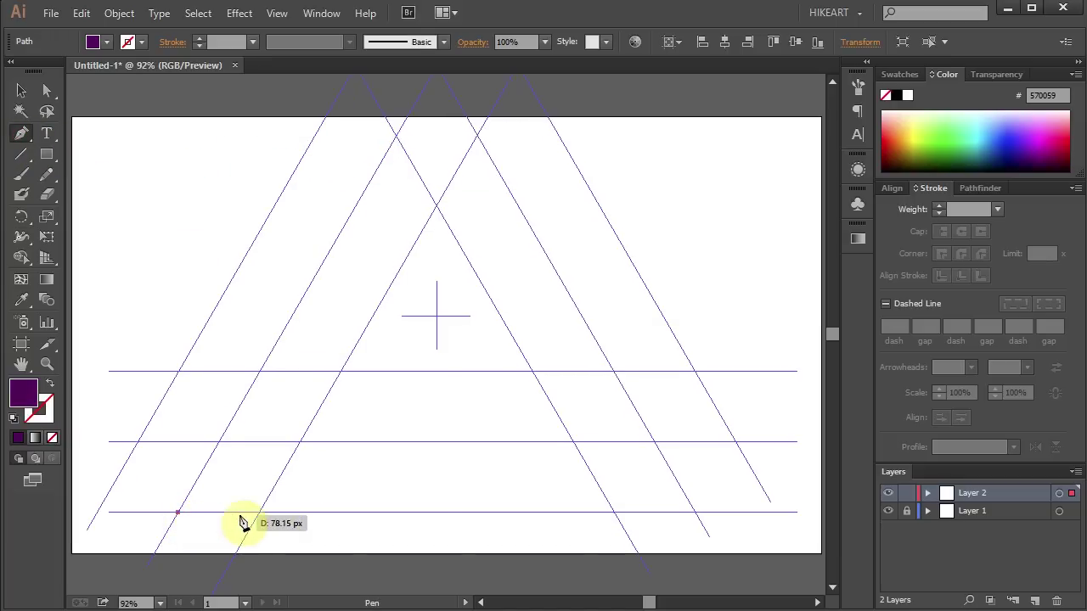
click(694, 513)
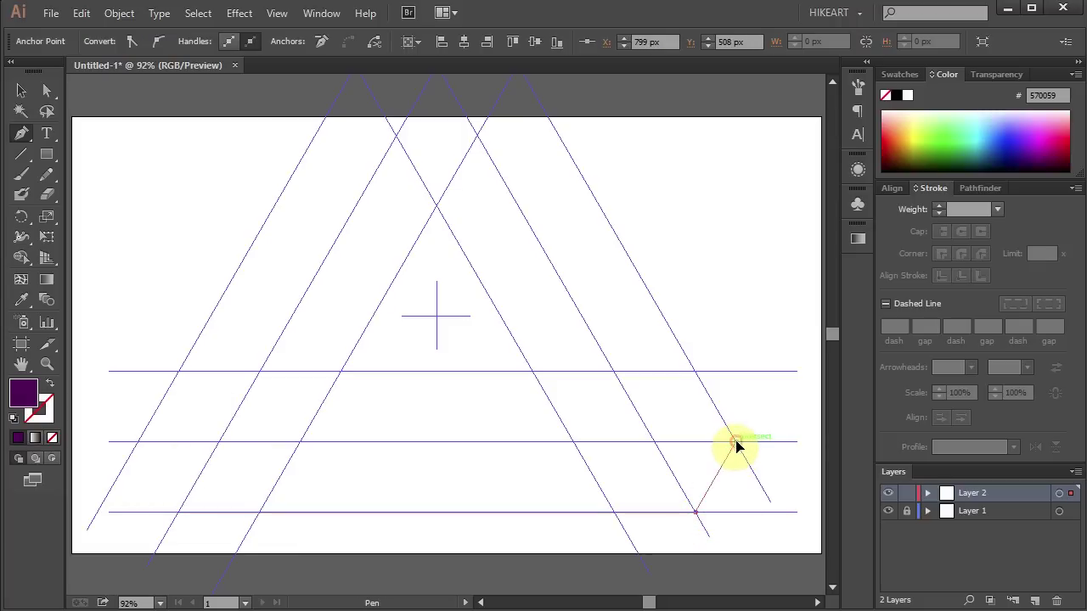
click(735, 443)
shift+click(301, 442)
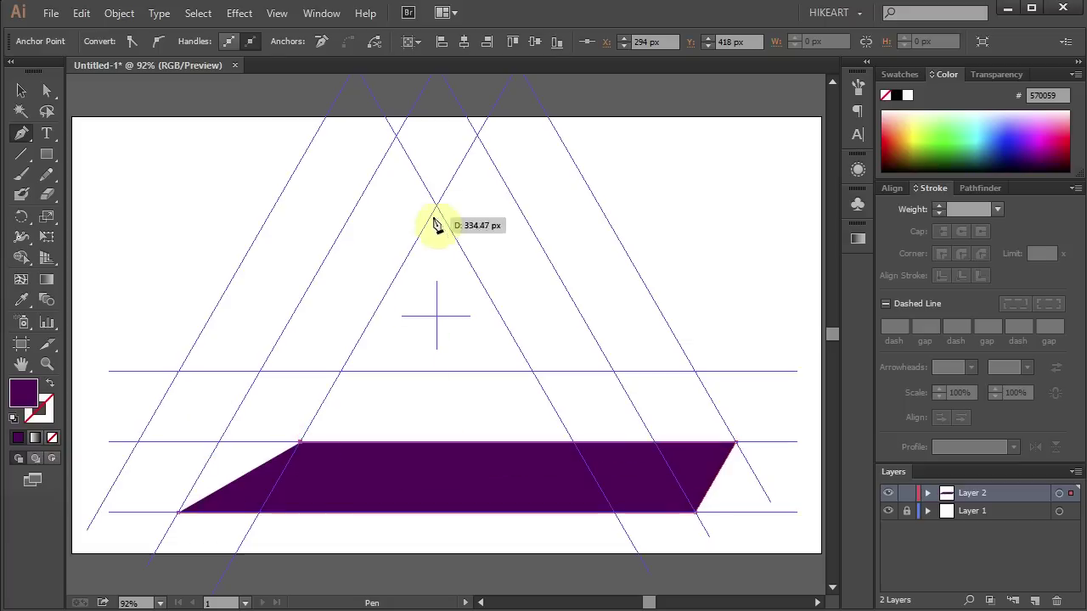
click(436, 207)
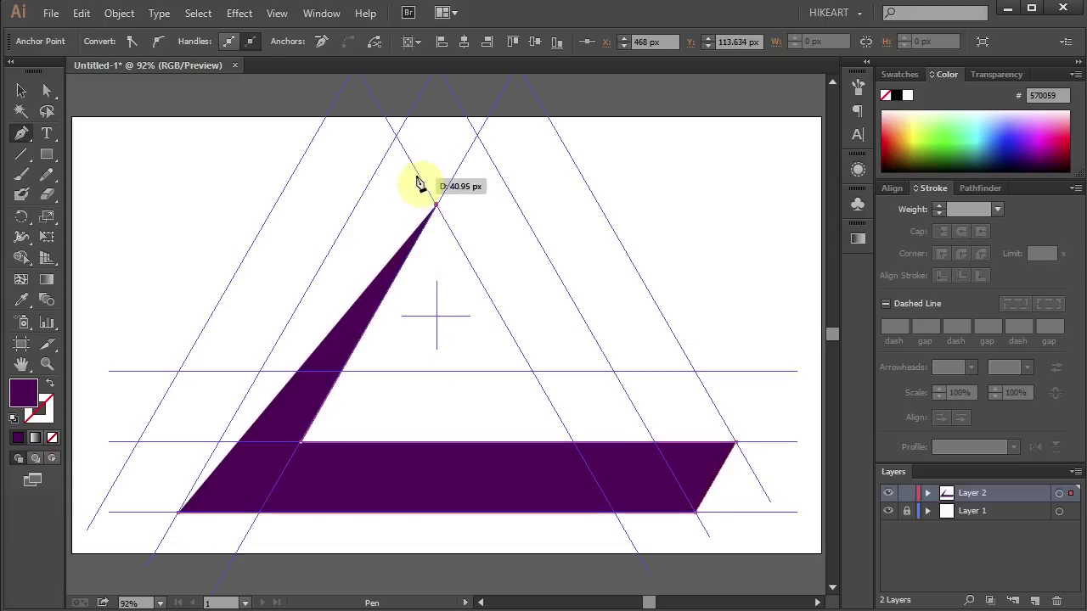
click(397, 136)
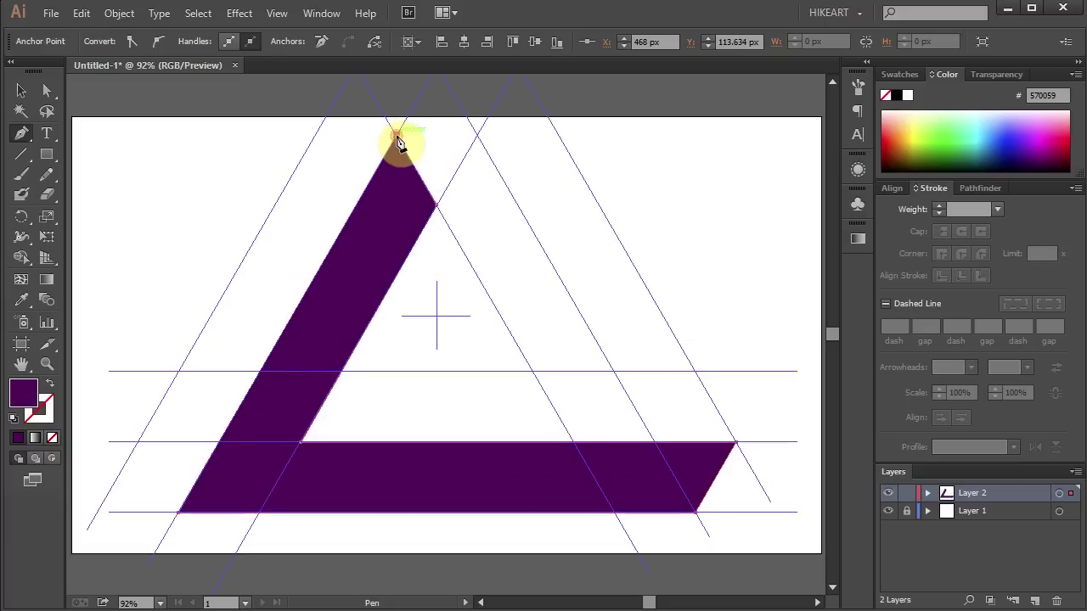
click(180, 514)
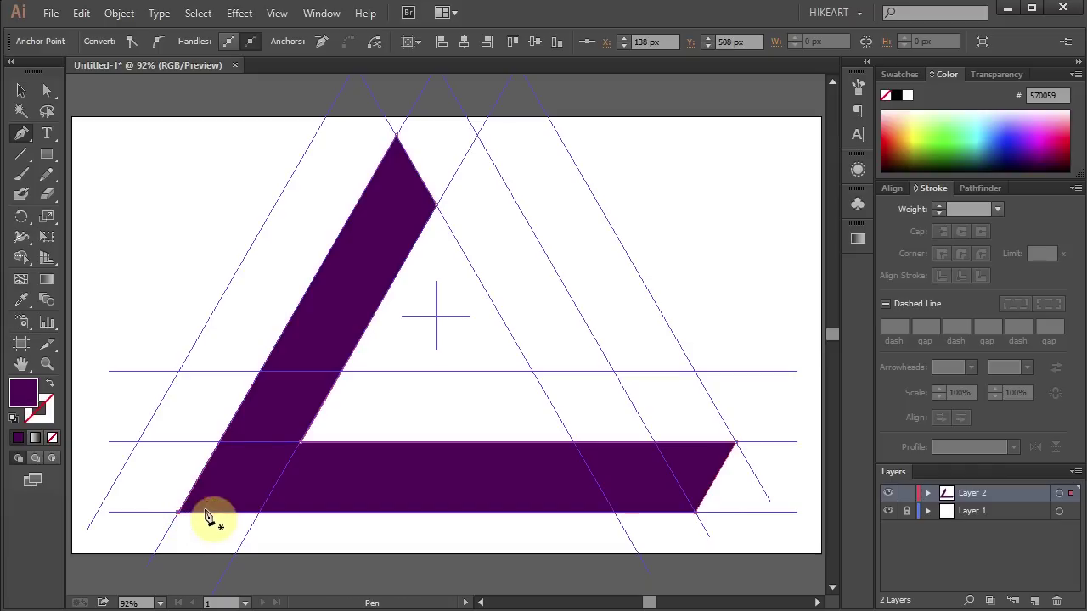
key(v)
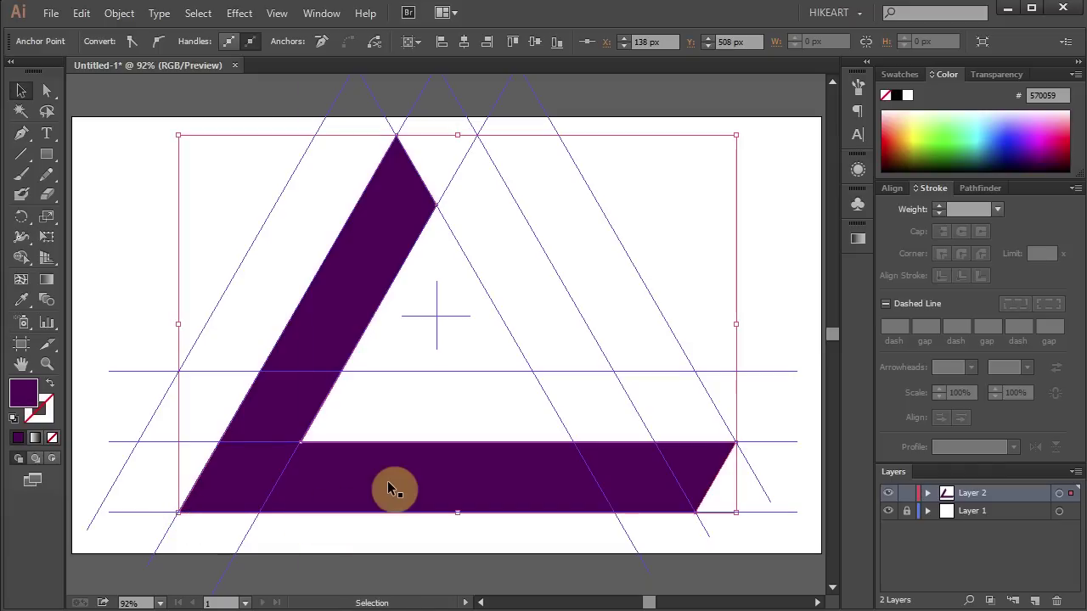
Step: Apply a linear white-to-dark-purple gradient to the band with its midpoint at 21.66%
click(857, 240)
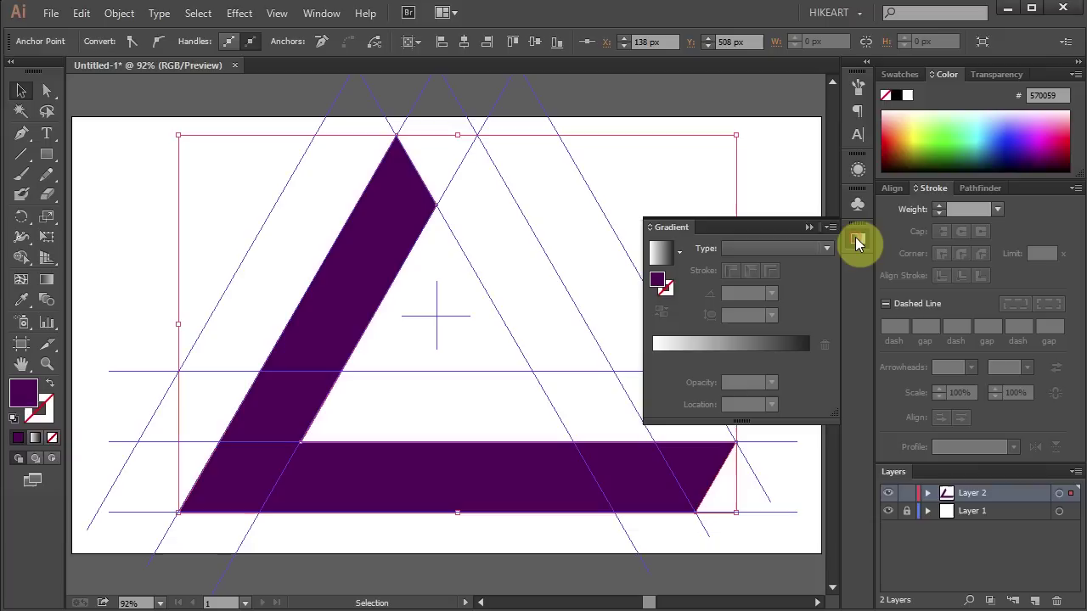
click(807, 357)
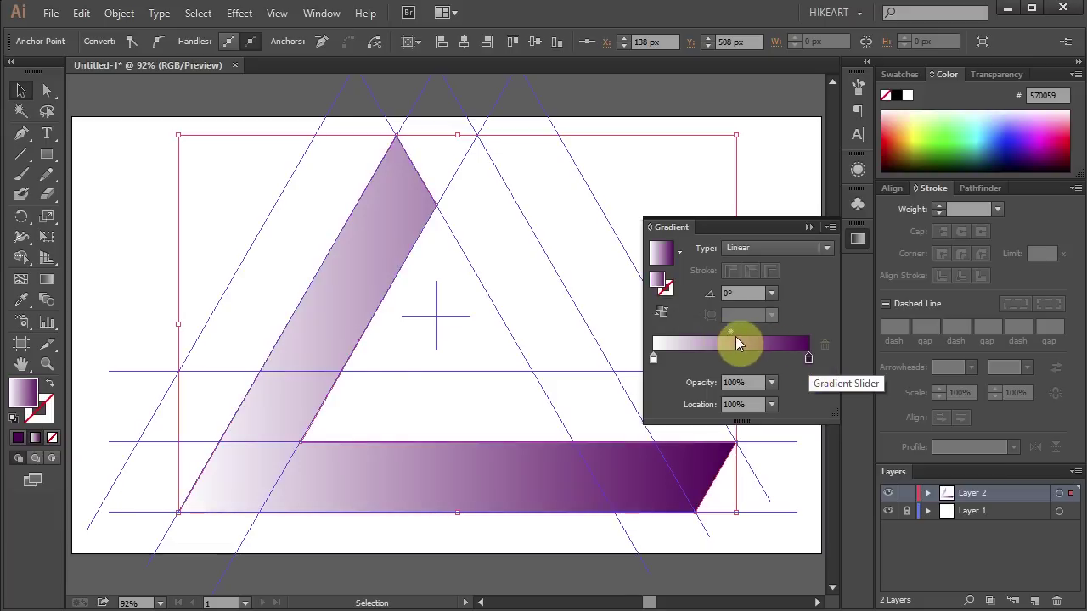
drag(735, 337, 687, 340)
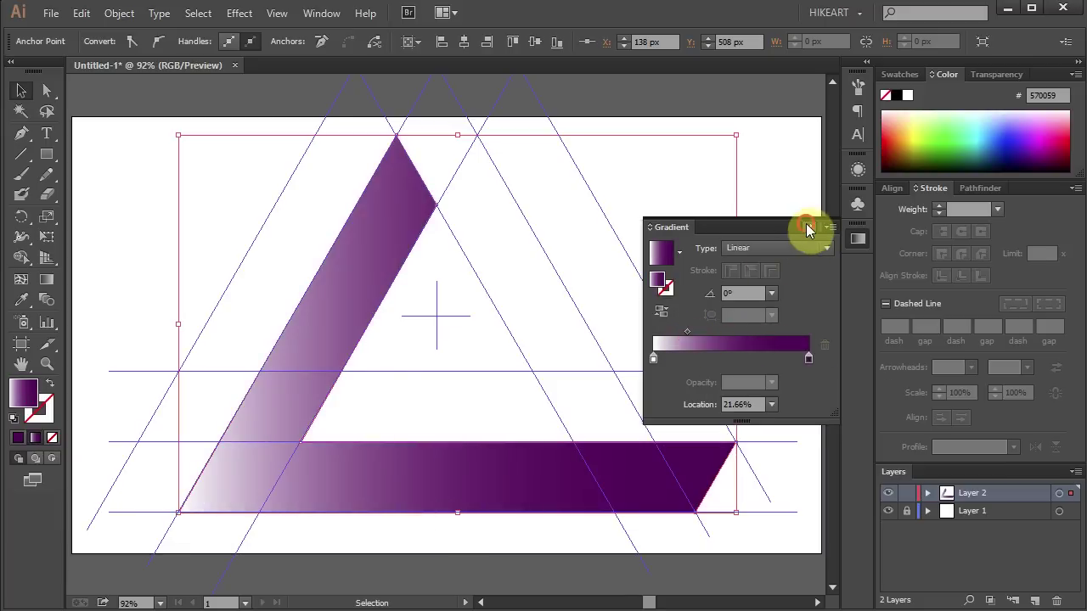
click(807, 228)
key(z)
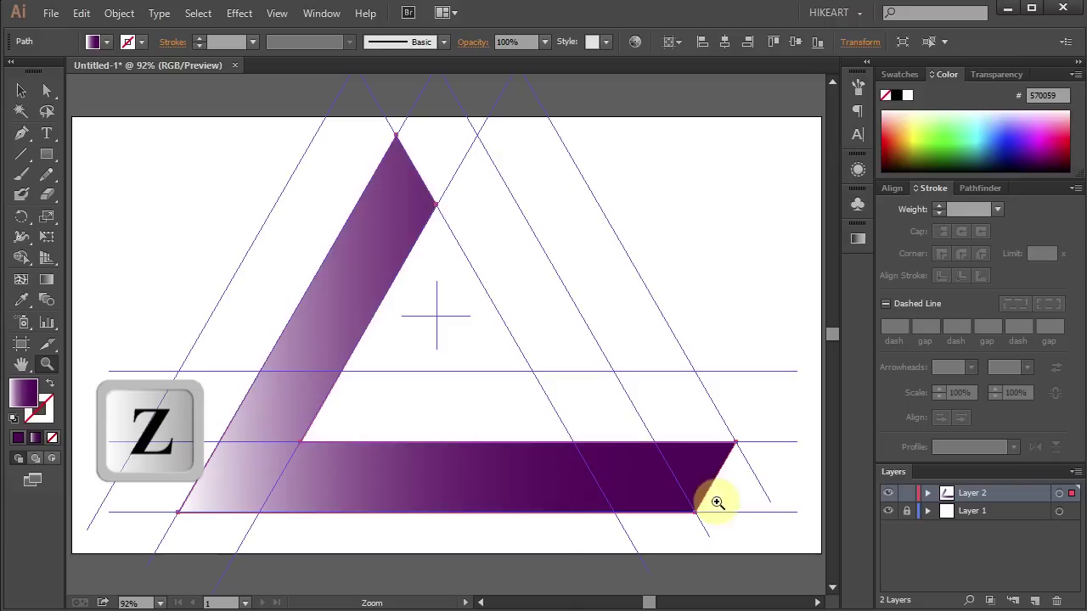
Step: Zoom in and nudge the band's upper-right corner up 1 px onto its guide
drag(764, 523, 622, 407)
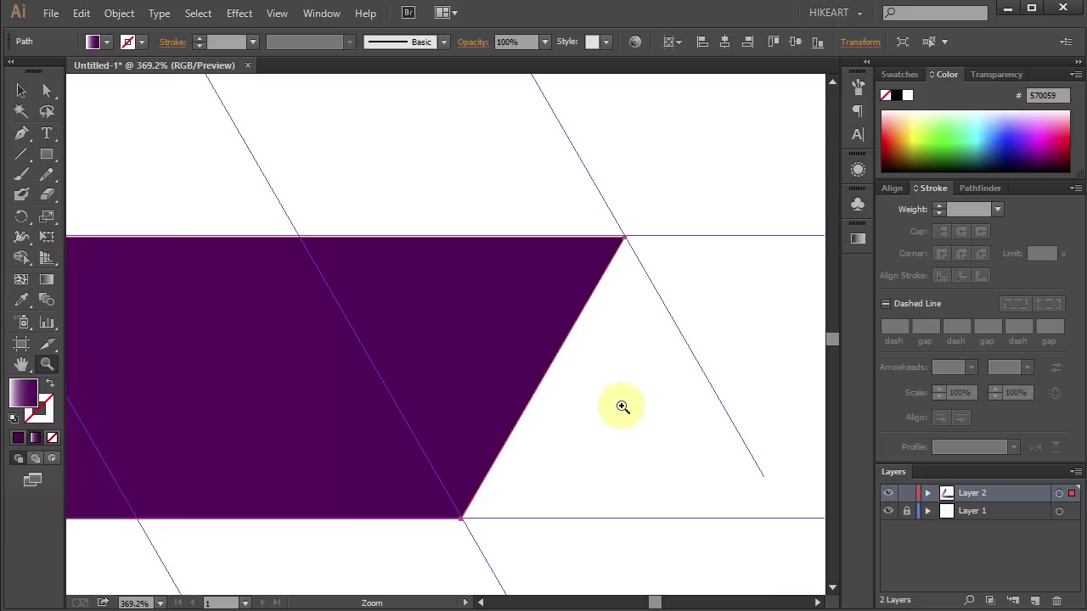
key(a)
scroll(624, 404, up, 3)
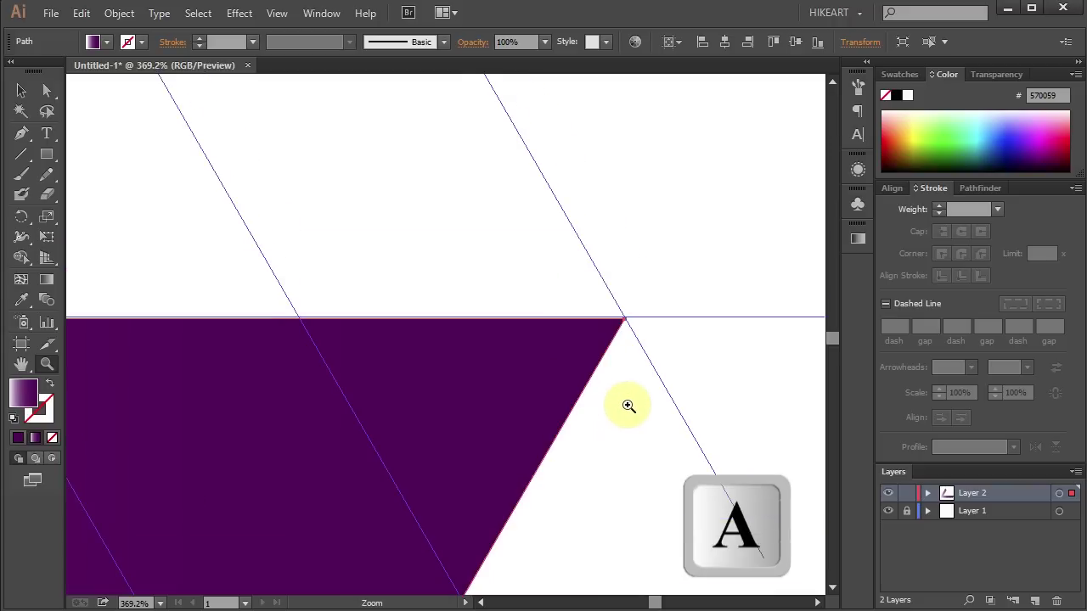
click(625, 320)
key(Up)
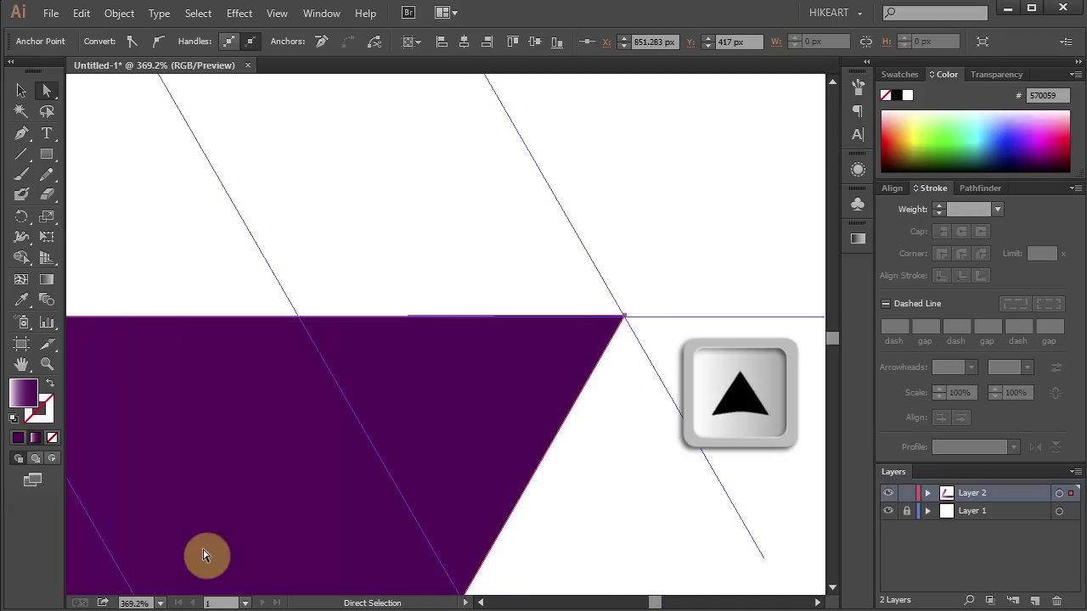
Step: Drag the sloped arm's apex onto its guide intersection, then fit the artboard in the window
key(space)
drag(184, 480, 970, 534)
drag(188, 446, 834, 451)
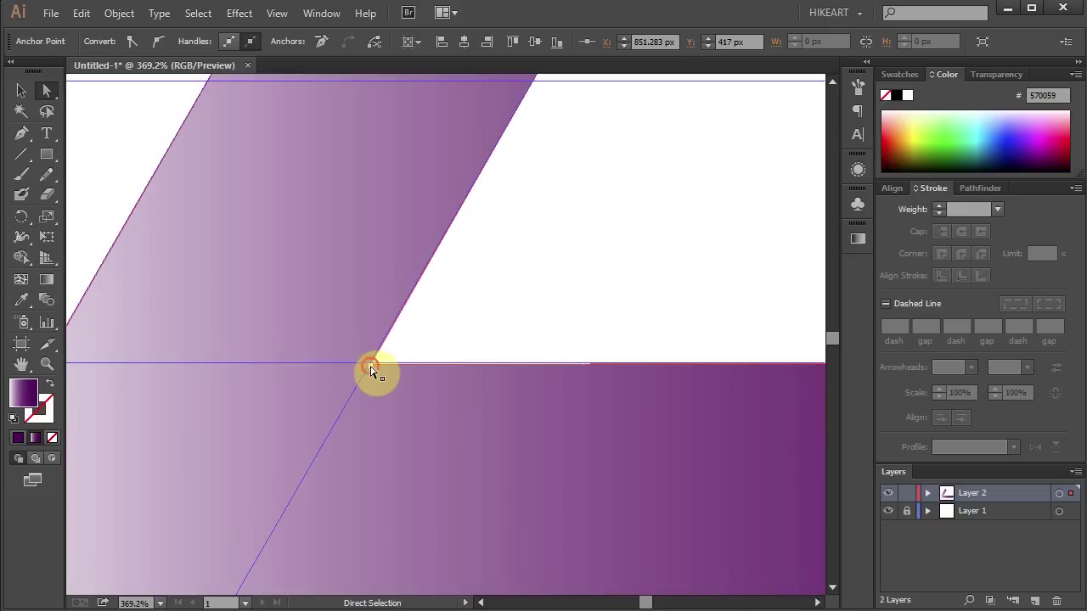
click(286, 506)
scroll(260, 497, up, 3)
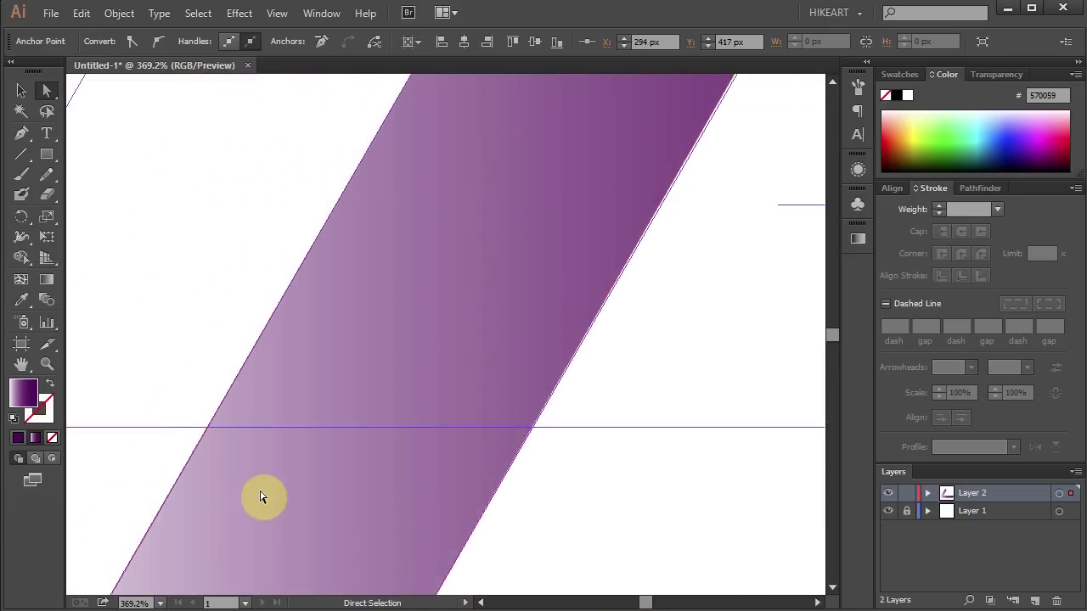
scroll(376, 398, right, 5)
drag(498, 253, 502, 258)
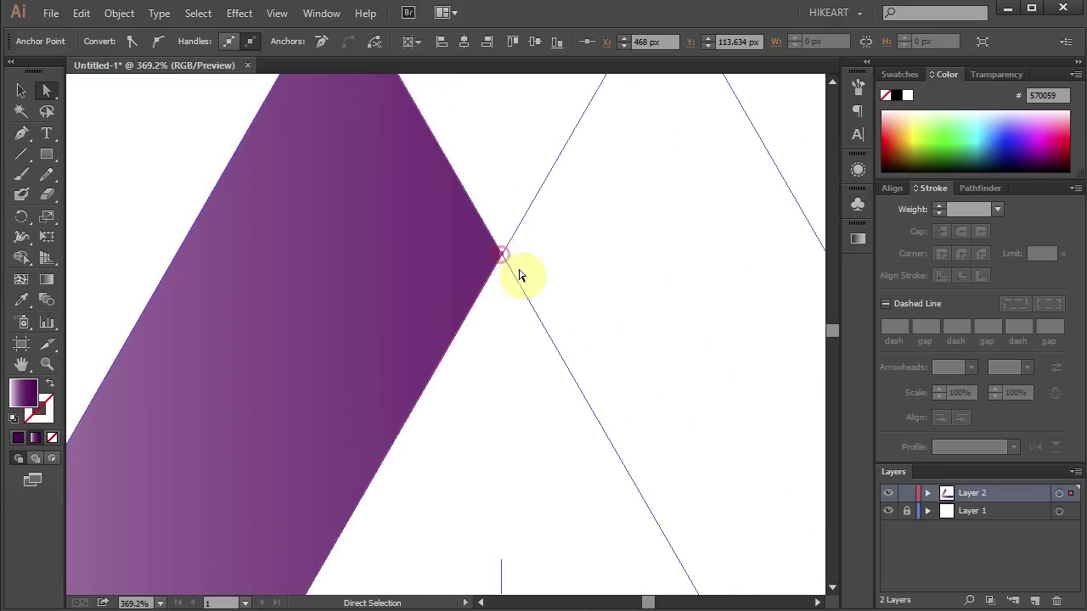
scroll(534, 299, up, 3)
scroll(533, 299, down, 6)
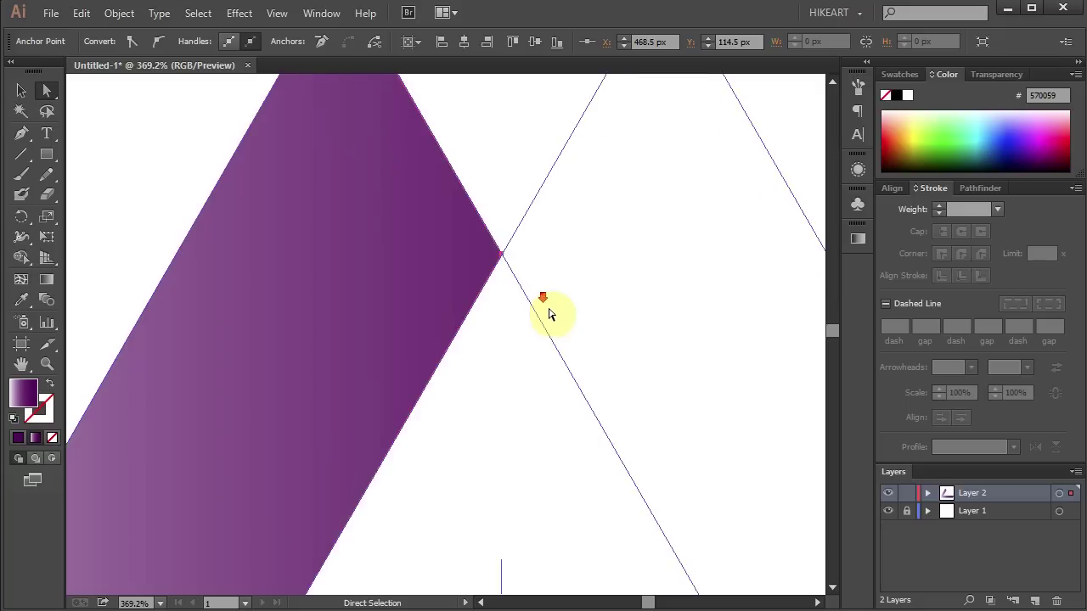
drag(357, 485, 566, 199)
drag(521, 315, 378, 304)
key(ctrl+0)
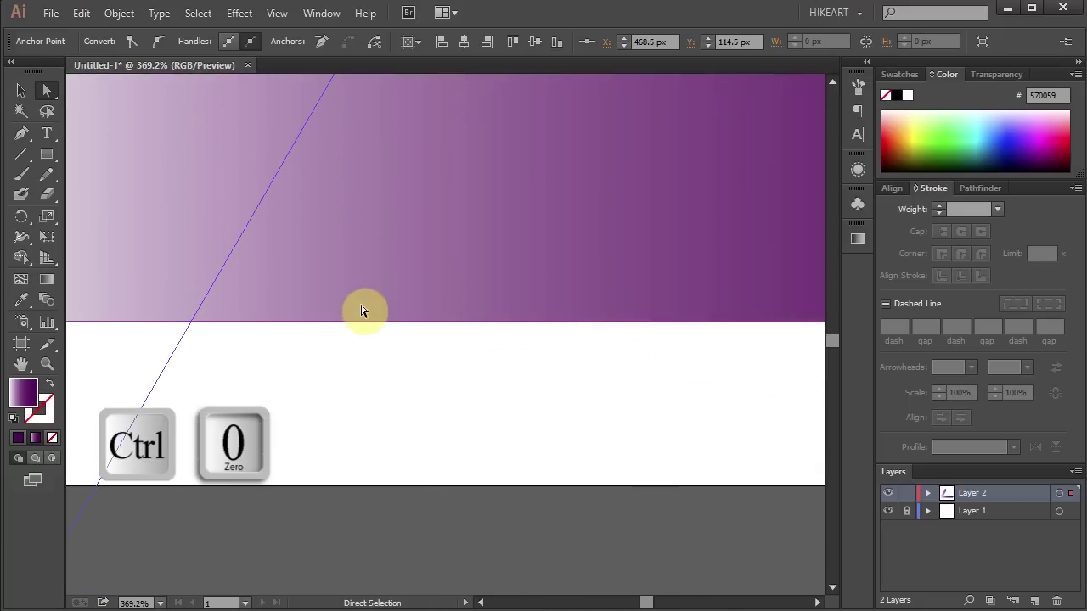
Step: Select the band and make two copies rotated 120° around the centre mark
key(v)
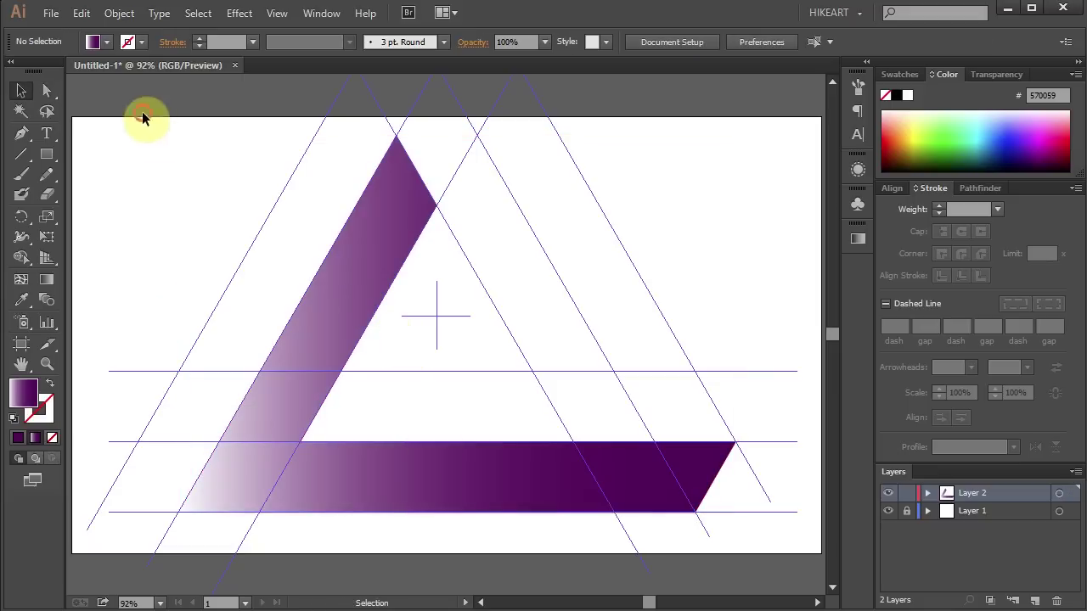
drag(141, 113, 794, 531)
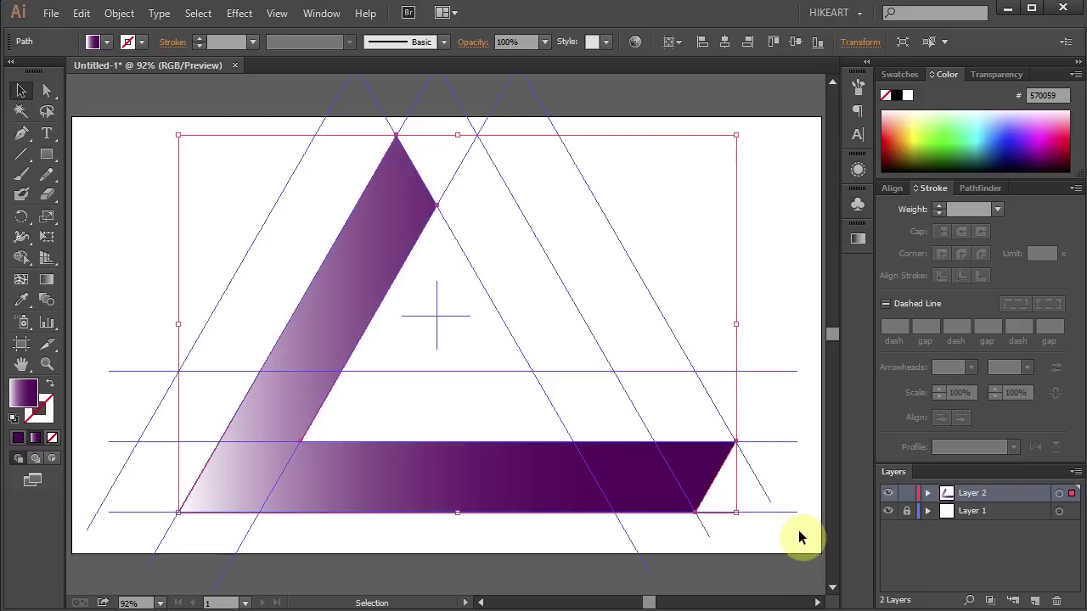
key(r)
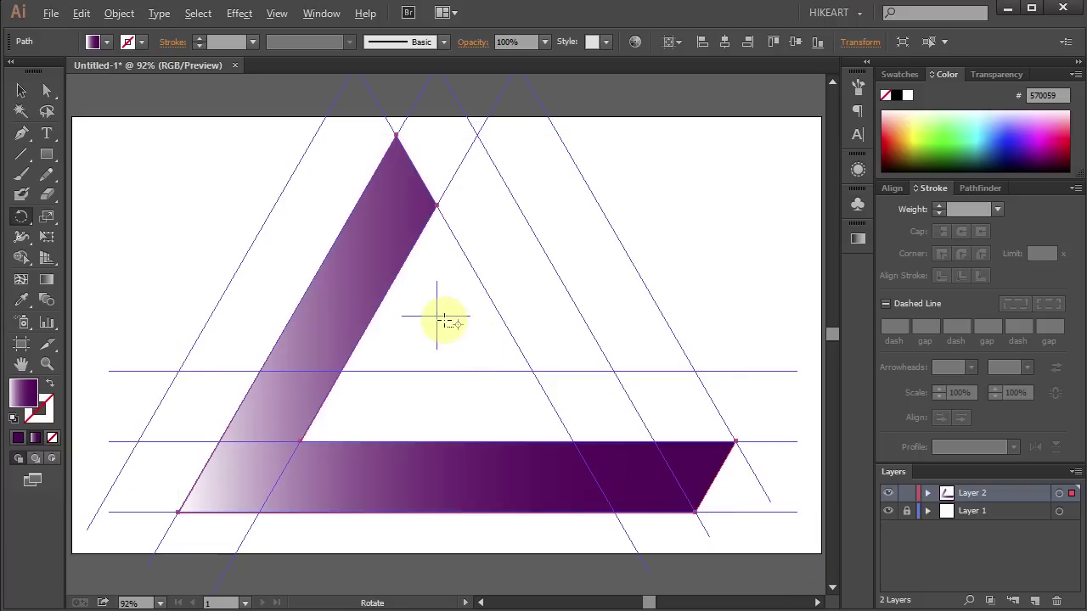
key(alt)
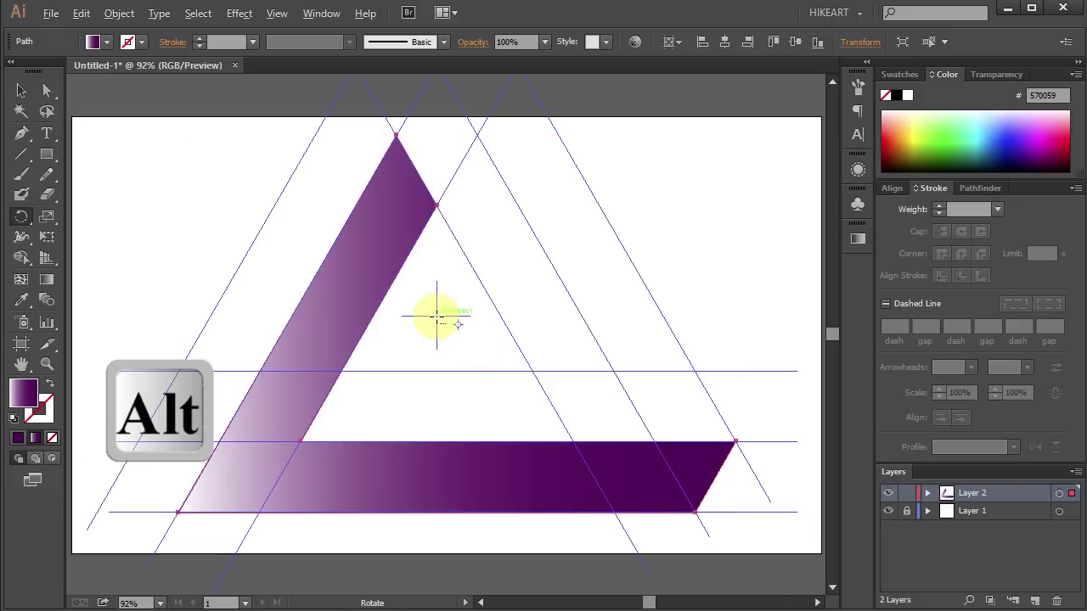
alt+click(437, 316)
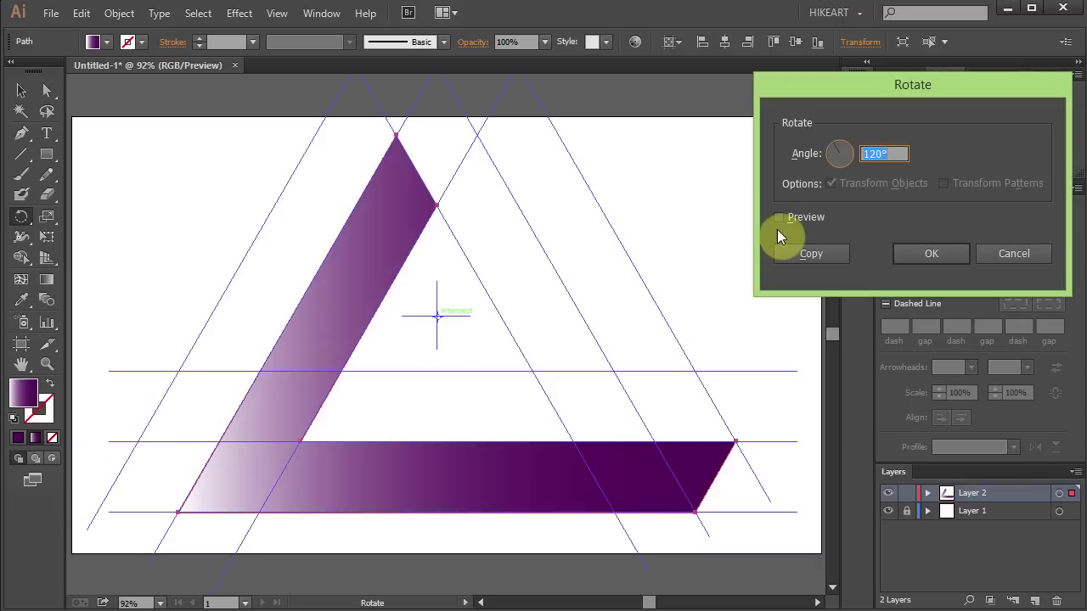
click(838, 259)
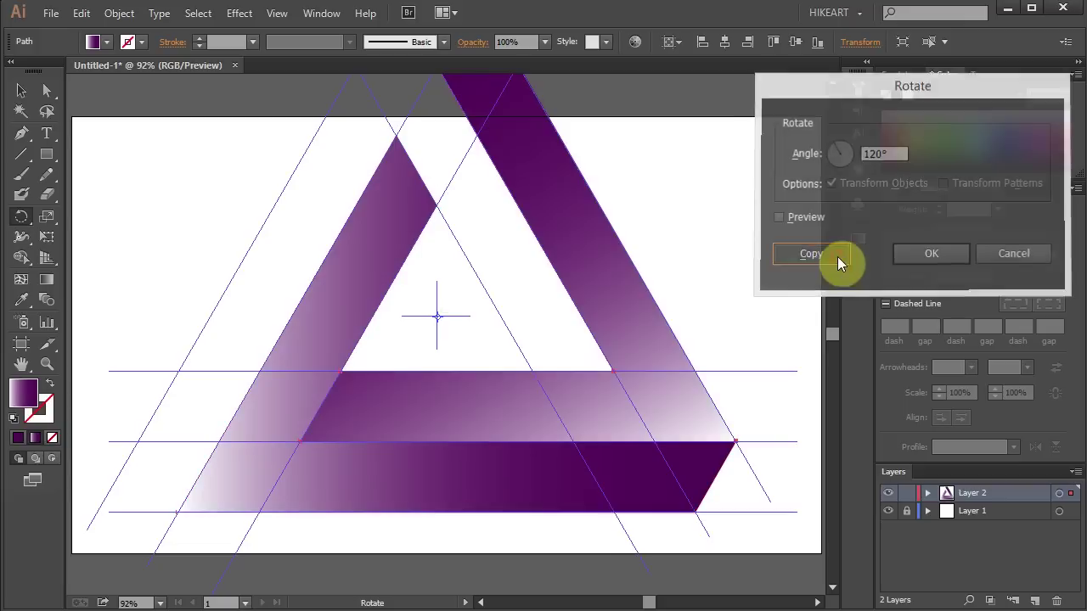
key(ctrl+d)
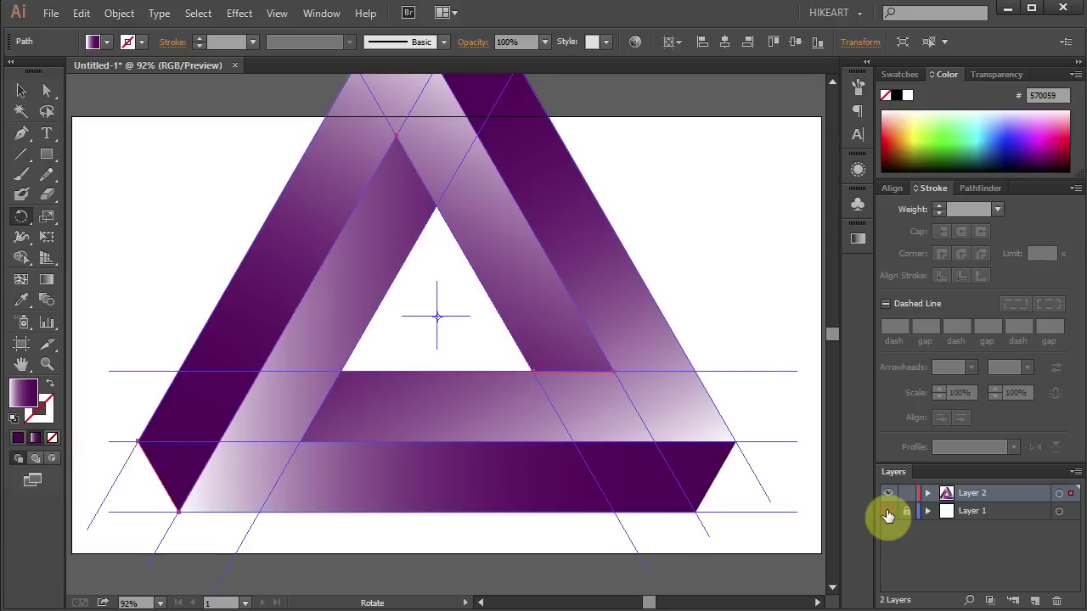
Step: Hide the Layer 1 guide layer and scale the whole triangle down slightly
click(888, 512)
key(ctrl+a)
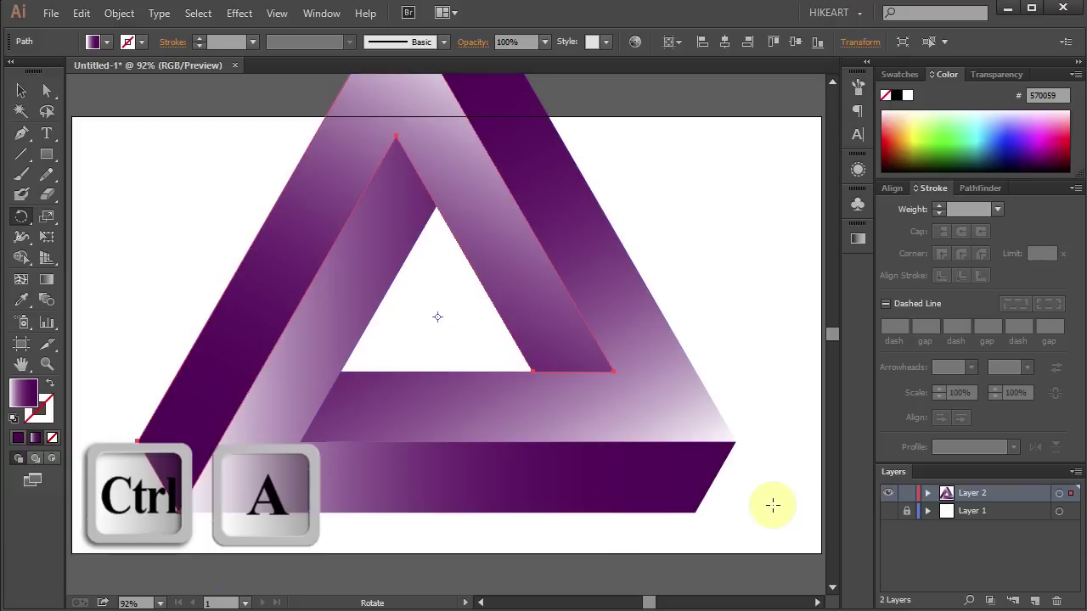
drag(733, 513, 668, 478)
Step: Move the triangle lower so it sits fully inside the artboard, then deselect
key(v)
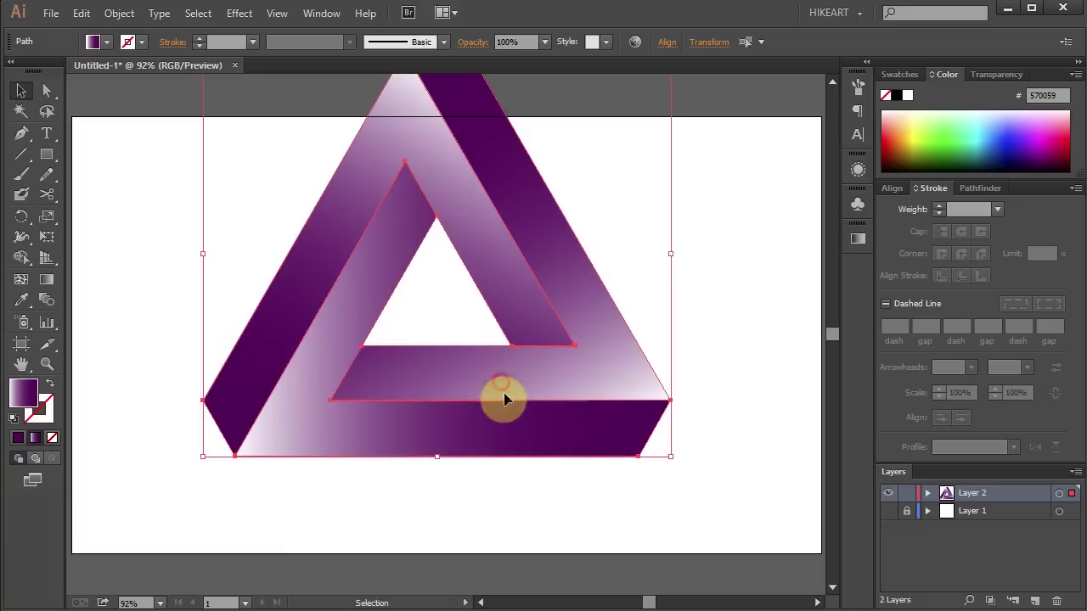
drag(502, 396, 513, 476)
click(783, 433)
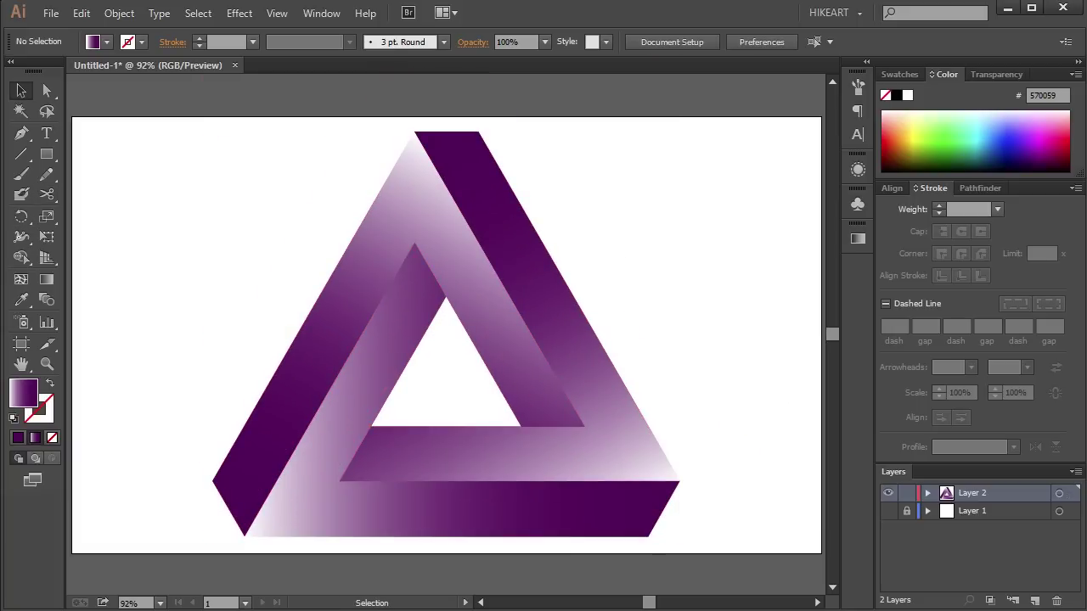